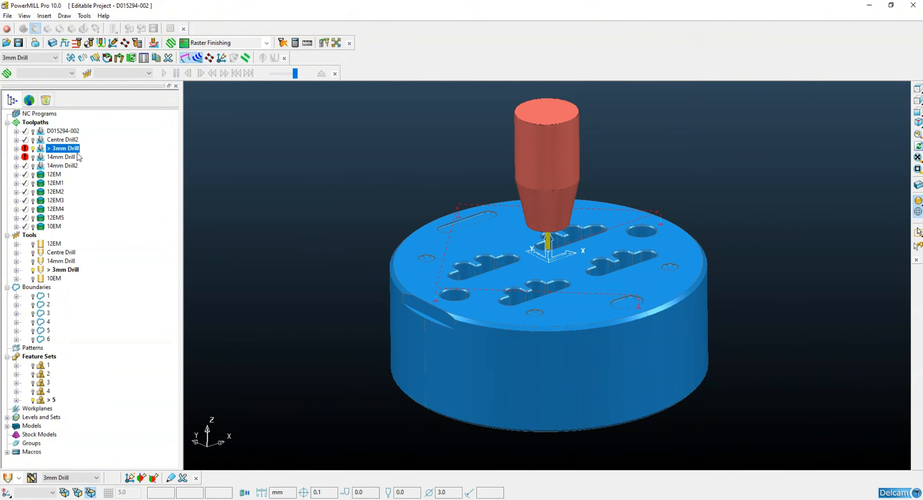
Activate the 14mm Drill and 14mm Drill2 toolpaths in turn to review their drilling moves on the model.
right_click(66, 157)
click(80, 190)
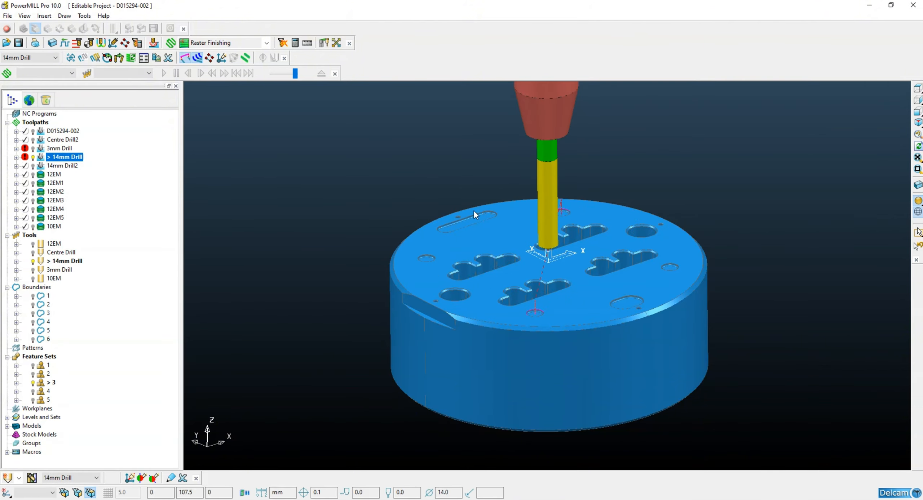
scroll(573, 210, down, 2)
shift+middle_drag(572, 211, 546, 277)
right_click(60, 169)
click(87, 208)
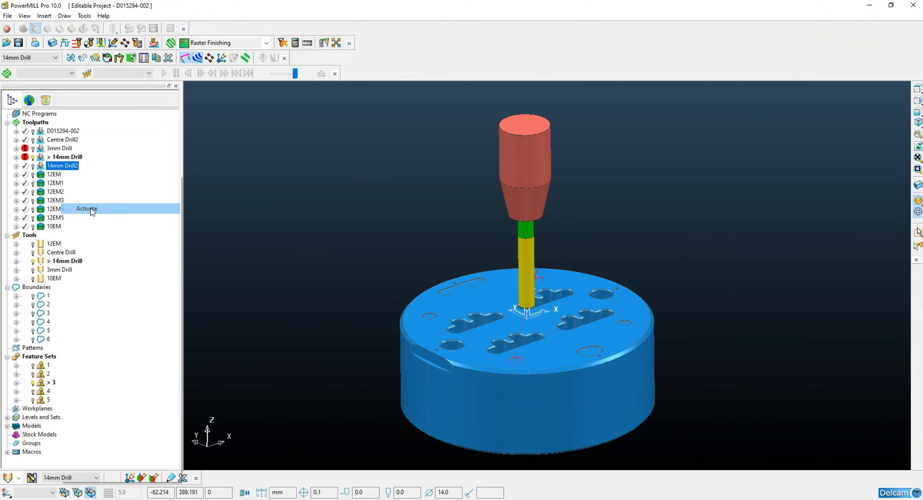
Activate the 12EM, 12EM1 and 12EM2 toolpaths one after another to review their cuts on the model.
right_click(71, 175)
click(83, 212)
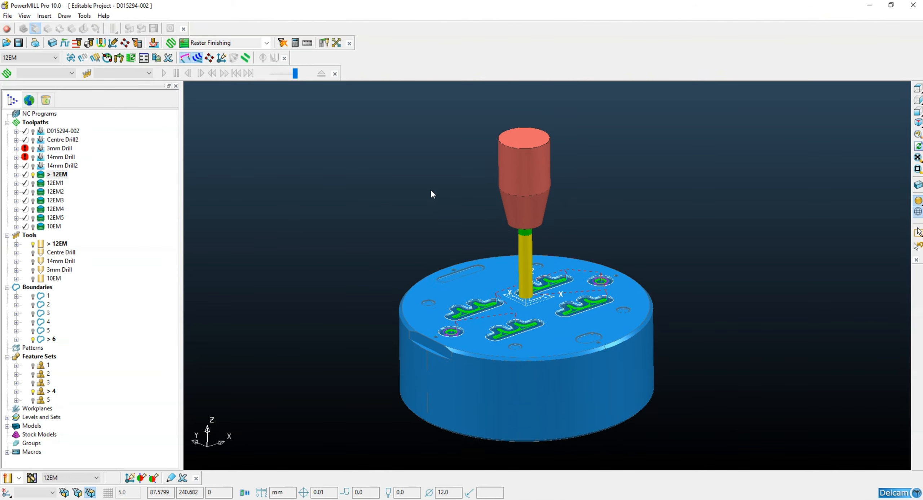
scroll(490, 256, up, 3)
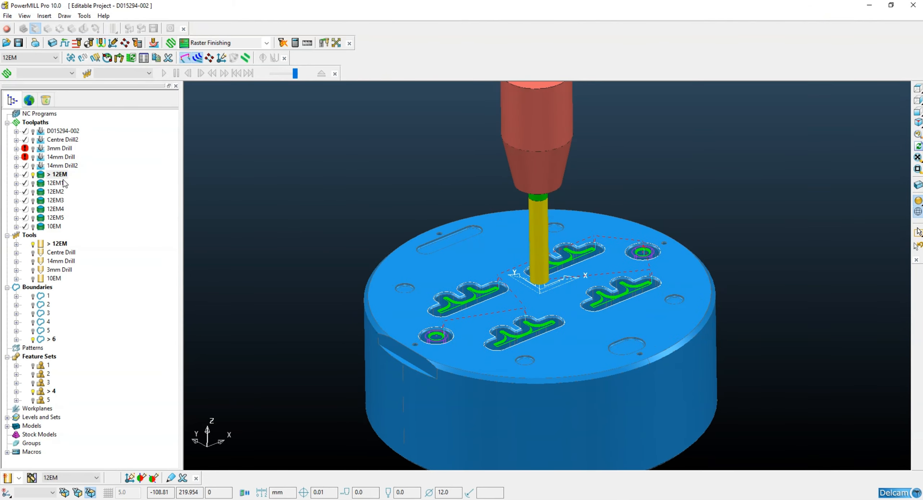
right_click(65, 183)
click(83, 219)
right_click(54, 192)
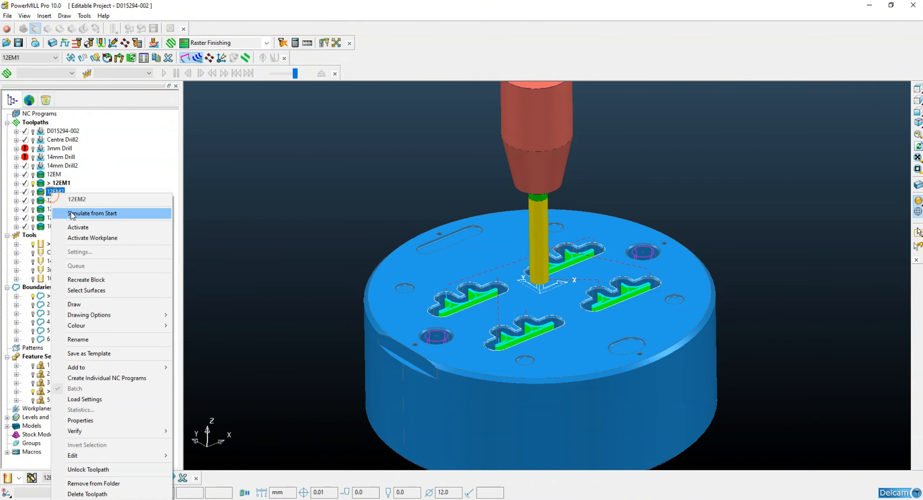
click(63, 228)
Activate the 12EM3 toolpath and inspect its cuts inside the two large stepped holes up close.
right_click(62, 204)
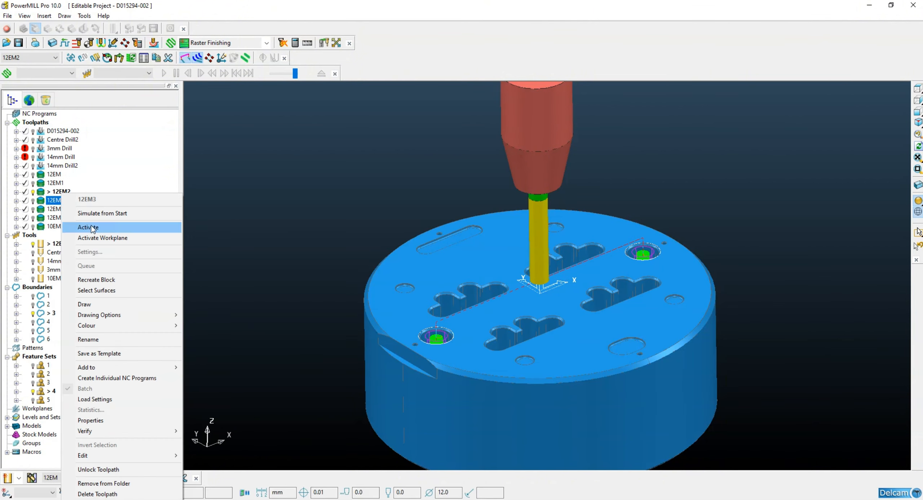
click(83, 227)
right_click(59, 209)
click(83, 228)
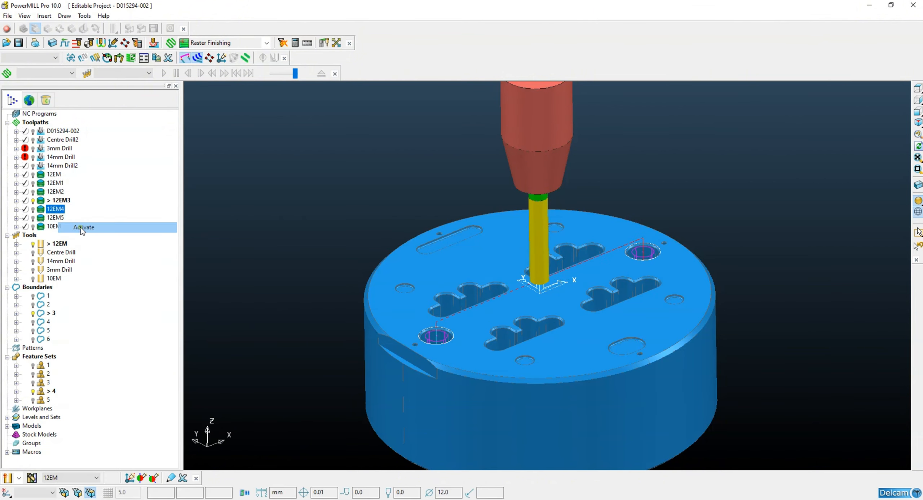
right_click(57, 201)
click(82, 219)
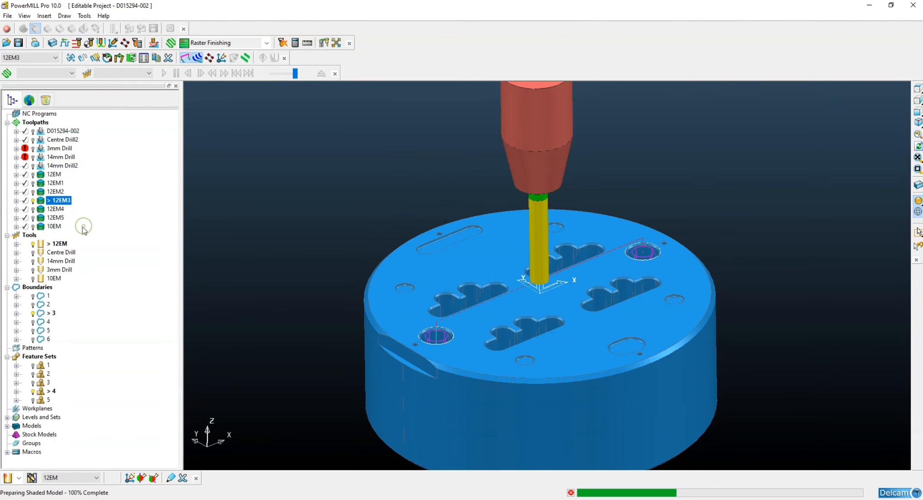
middle_drag(610, 238, 603, 352)
scroll(391, 371, up, 8)
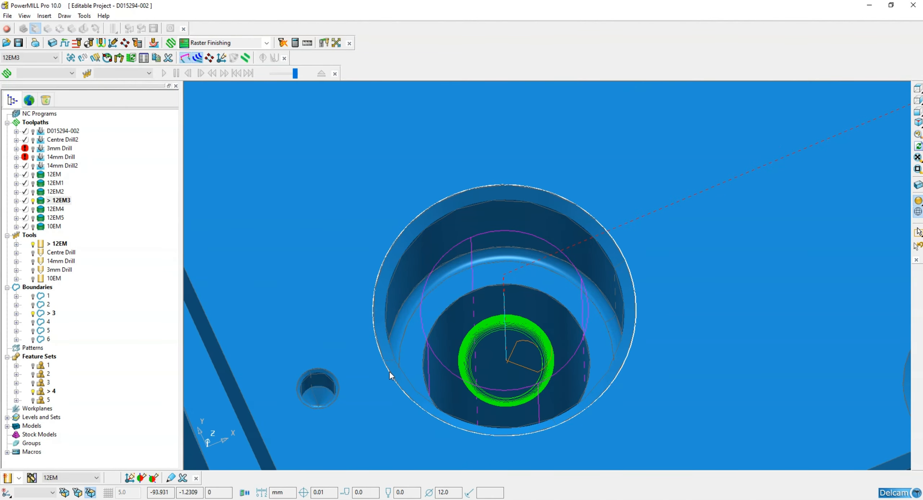
scroll(511, 267, down, 5)
scroll(549, 242, down, 6)
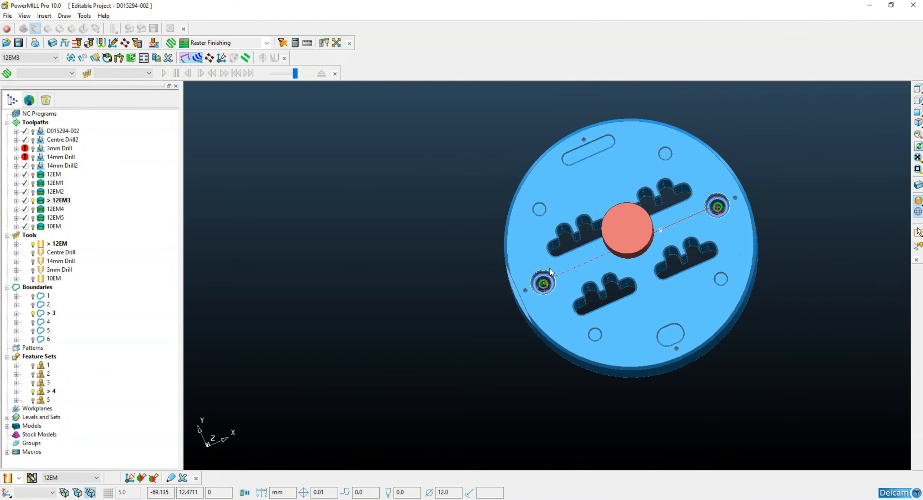
middle_drag(549, 269, 522, 212)
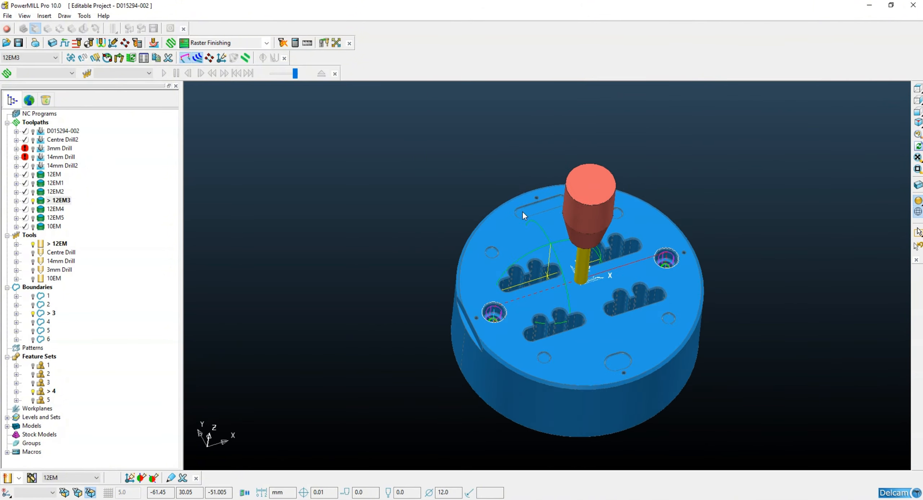
Activate the 12EM4 and 12EM5 toolpaths in turn to review the edge flat and short slot cuts.
right_click(57, 209)
click(78, 226)
middle_drag(651, 311, 657, 279)
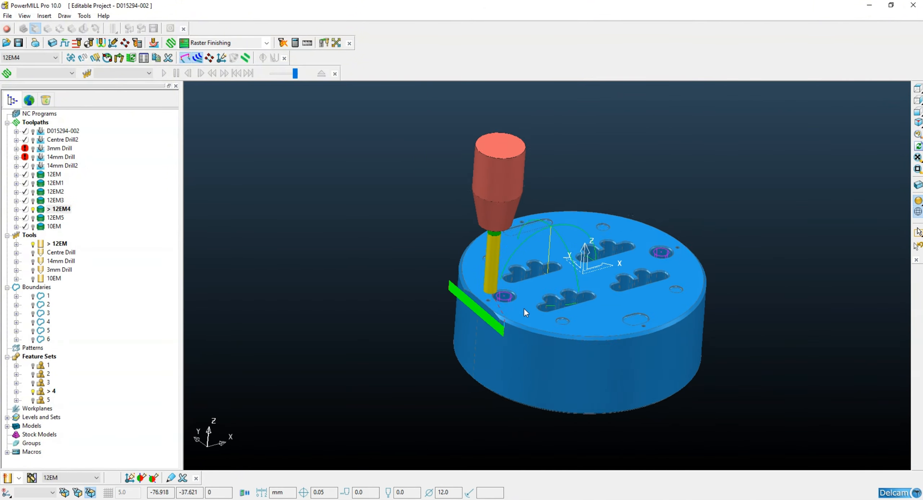
right_click(56, 217)
click(82, 228)
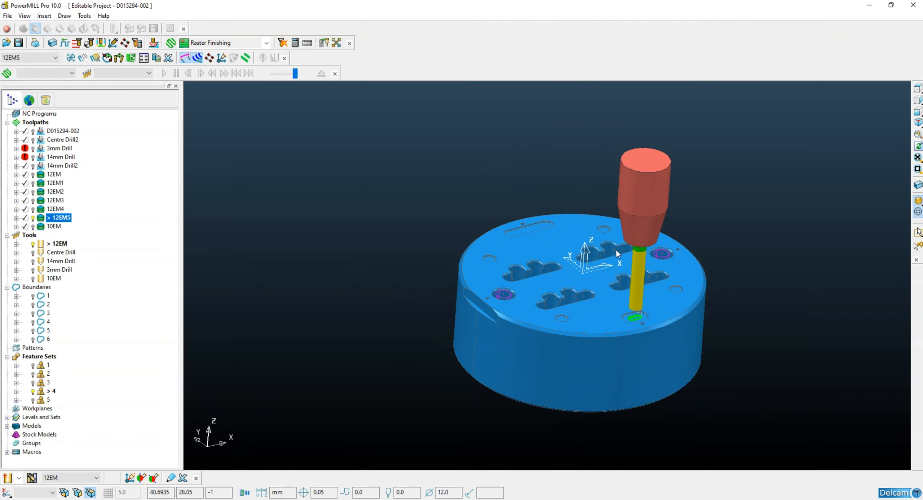
middle_drag(616, 249, 564, 266)
scroll(604, 294, up, 4)
scroll(604, 295, down, 4)
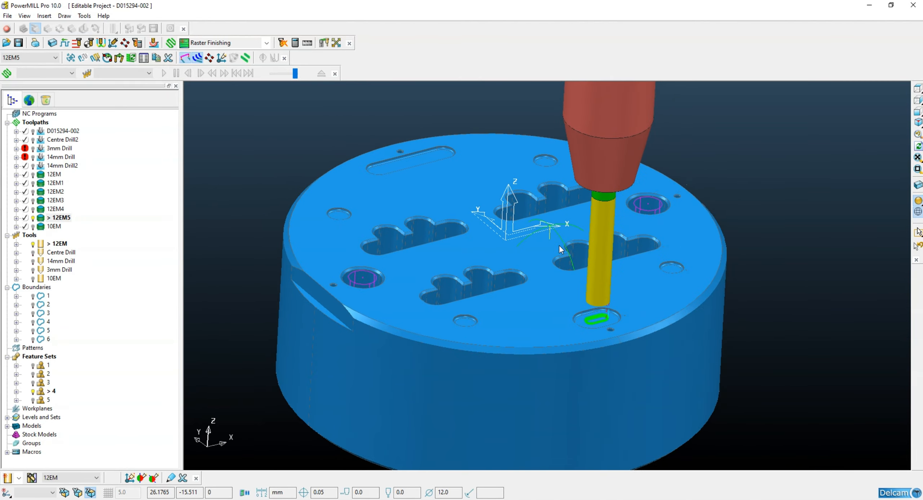
Activate the 10EM toolpath and review its cut in the long narrow slot.
click(54, 227)
right_click(54, 226)
click(72, 230)
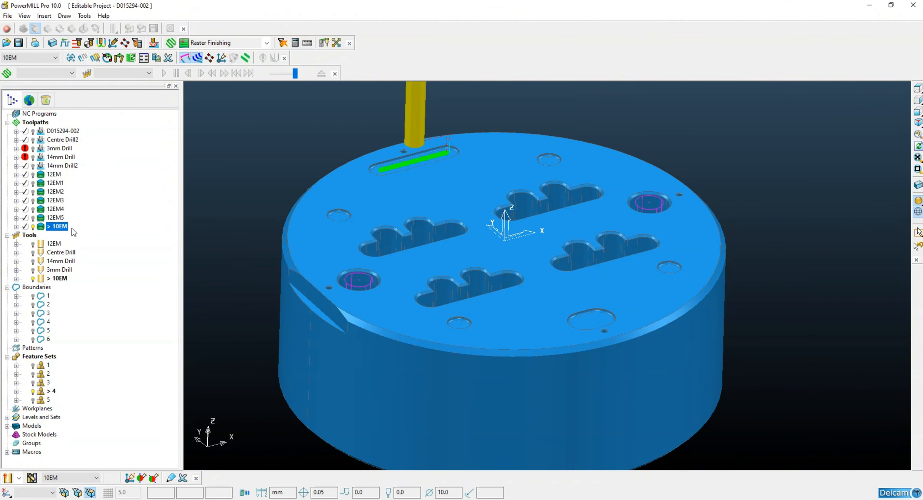
shift+middle_drag(462, 192, 514, 181)
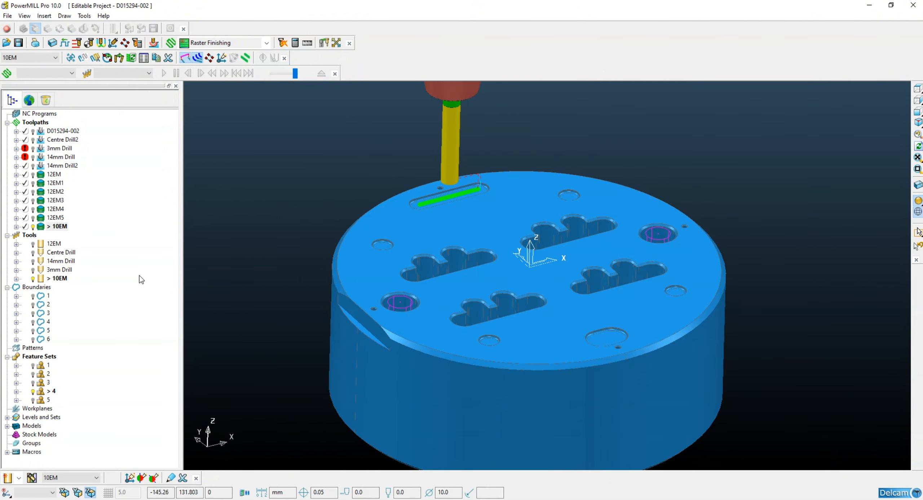
Check the tool numbers in the settings of the 12EM, Centre Drill and 14mm Drill tools.
right_click(53, 244)
click(70, 283)
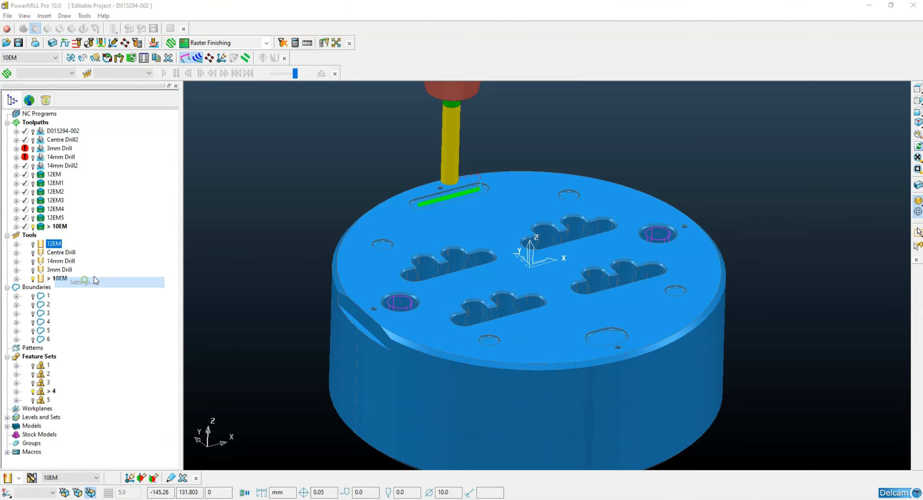
click(583, 123)
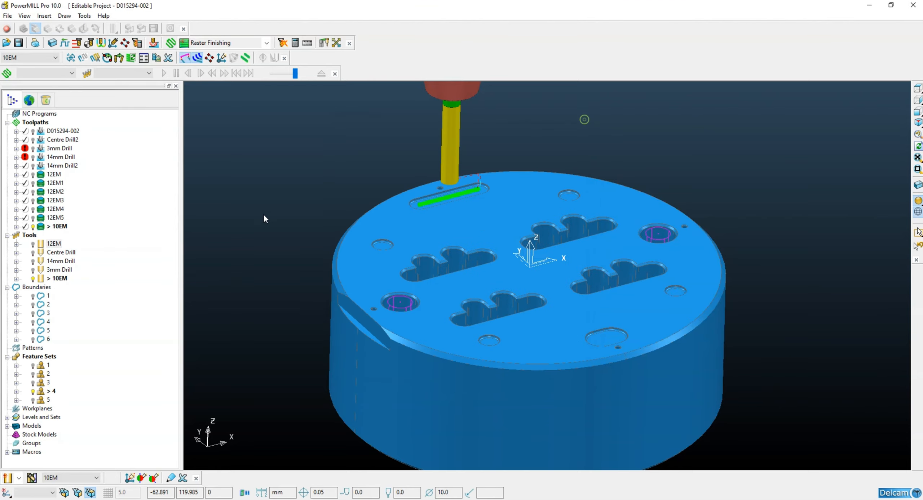
right_click(69, 255)
click(72, 292)
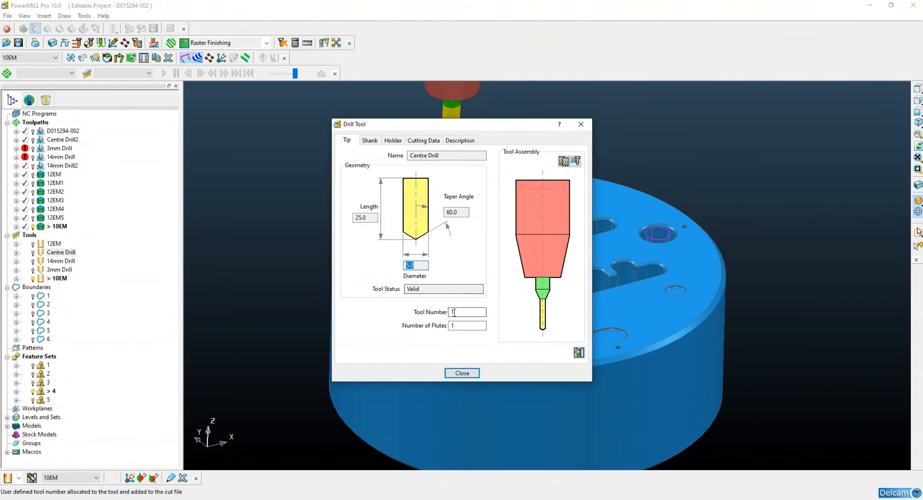
click(581, 124)
right_click(64, 261)
click(83, 299)
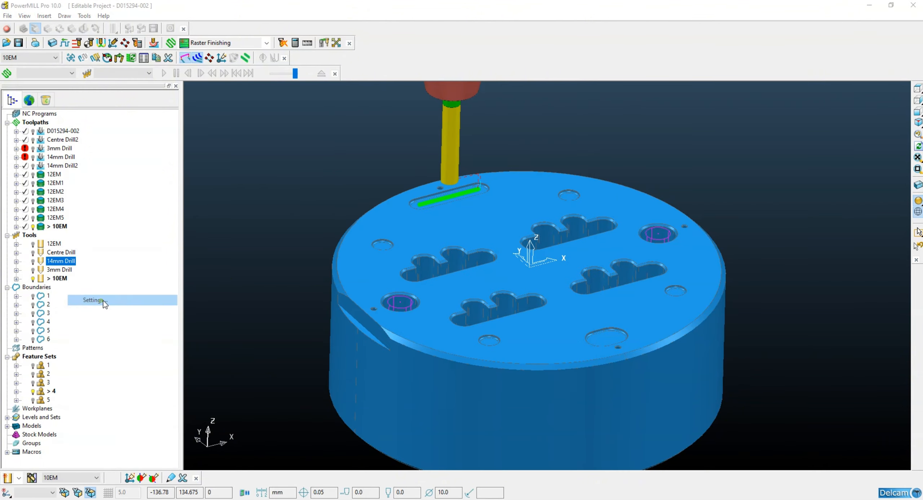
click(580, 124)
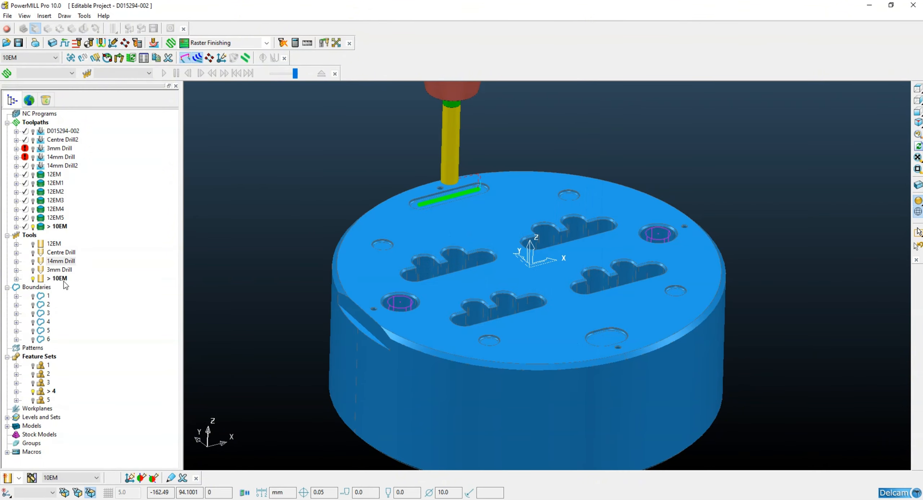
Check the tool numbers in the settings of the 3mm Drill and 10EM tools.
right_click(57, 270)
click(83, 305)
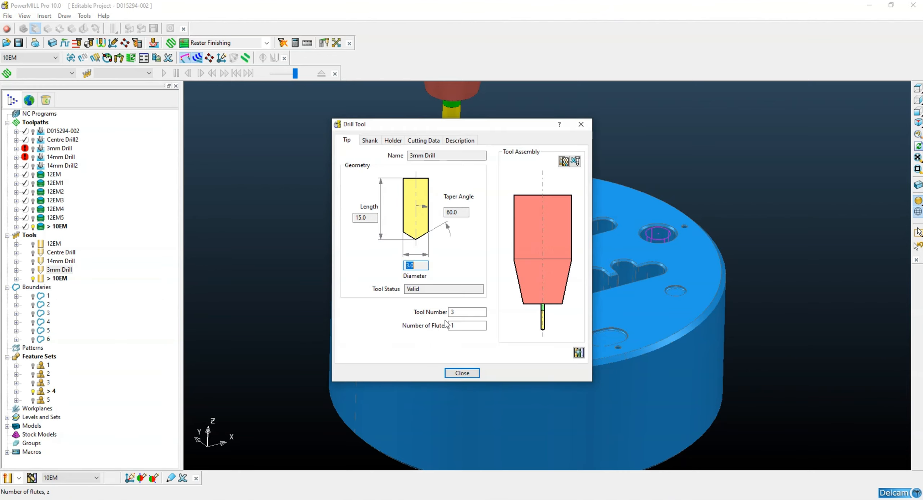
click(581, 124)
right_click(57, 278)
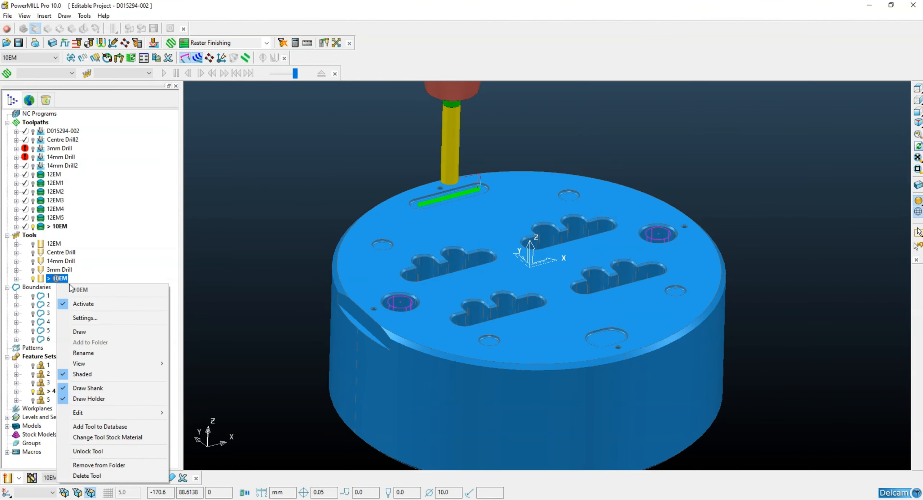
click(85, 318)
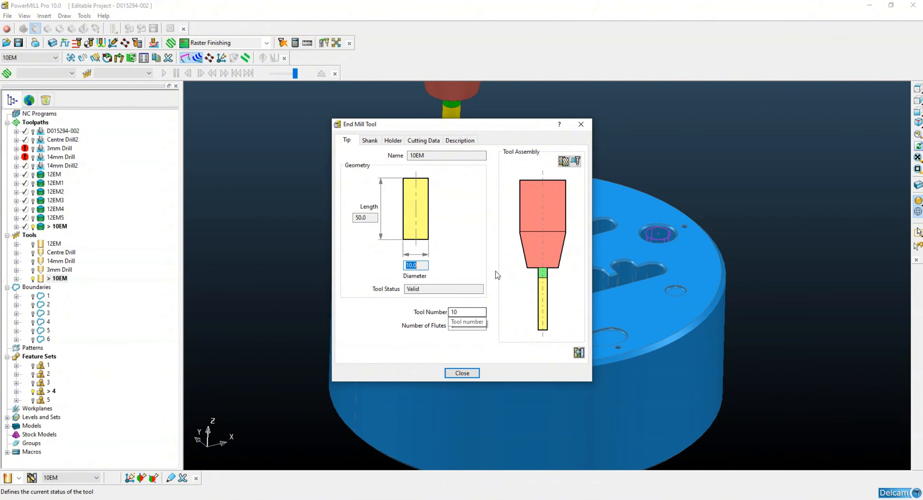
click(580, 124)
Collapse the Feature Sets, Boundaries and Tools groups in the project tree.
click(7, 356)
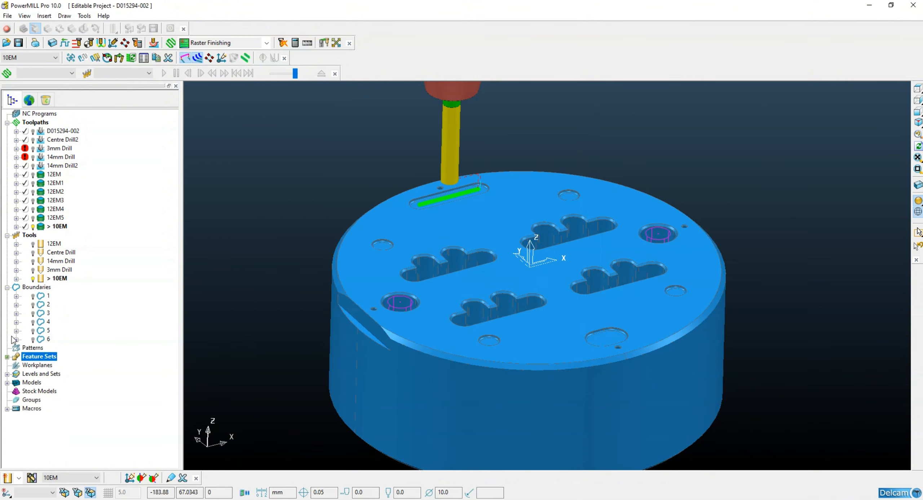
click(7, 287)
click(7, 235)
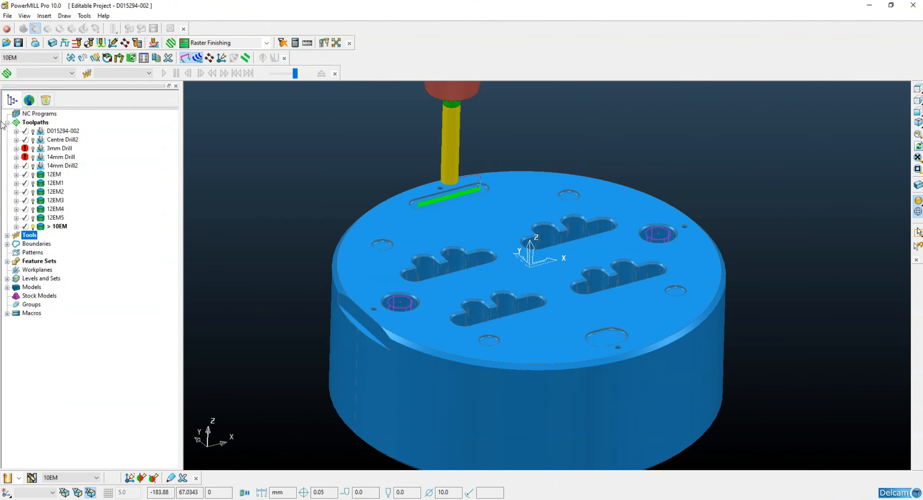
Create an individual NC program from the D015294-002 toolpath and expand it to show its contents.
right_click(65, 132)
click(108, 319)
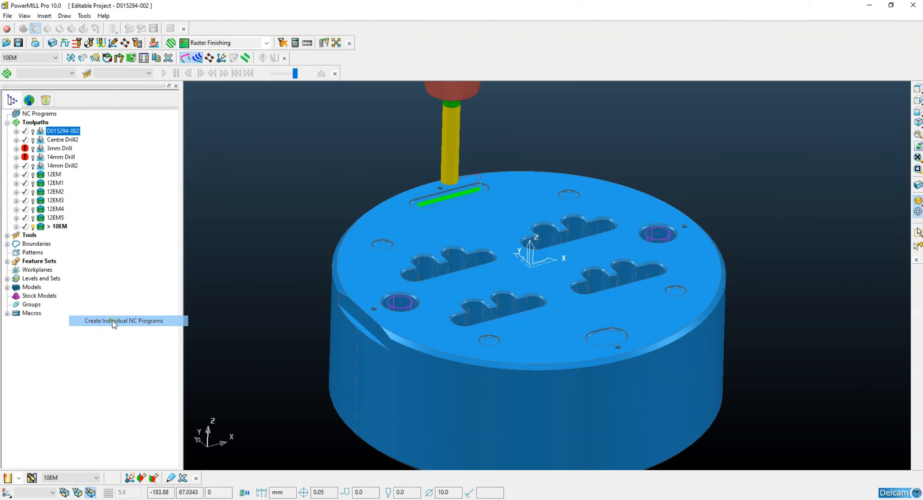
click(7, 114)
click(17, 123)
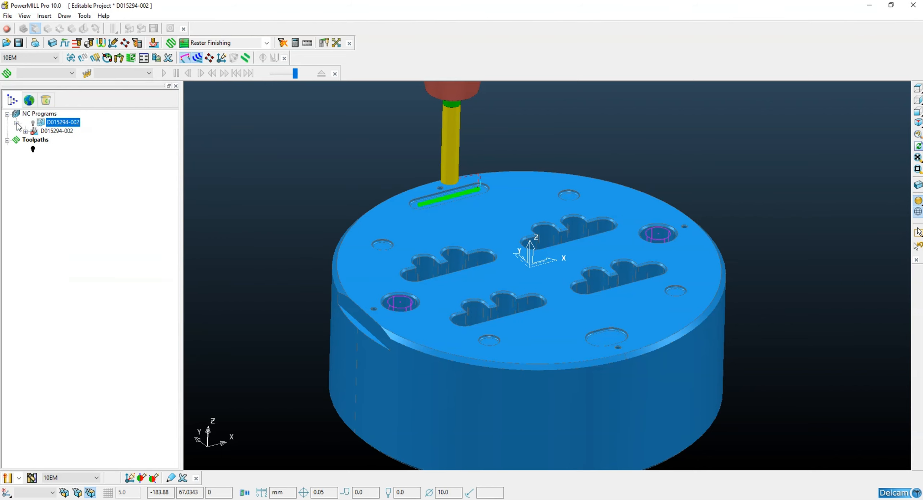
Add the Centre Drill2, 3mm Drill, 14mm Drill and 14mm Drill2 toolpaths to the D015294-002 NC program in that order.
drag(42, 159, 54, 124)
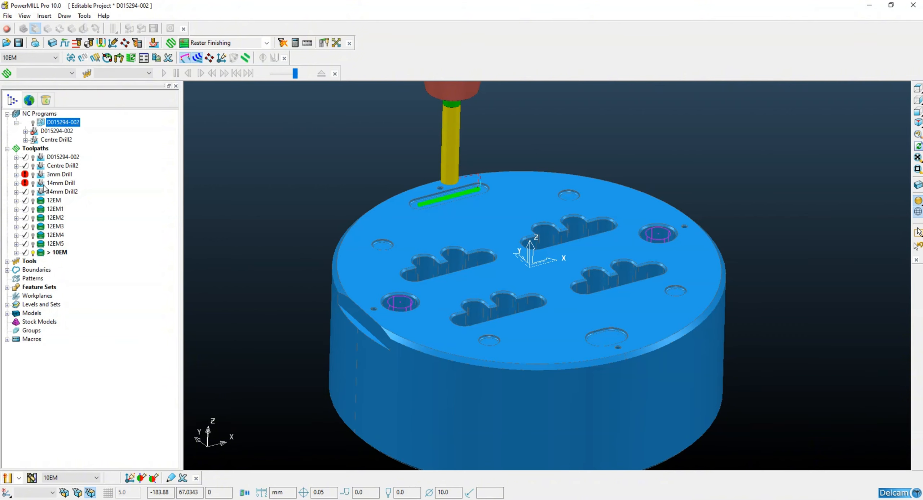
drag(42, 175, 54, 124)
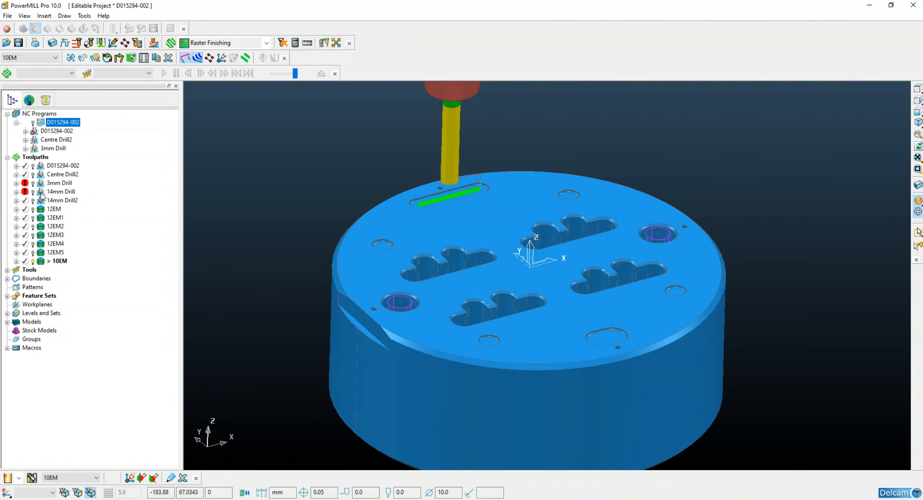
drag(42, 194, 50, 148)
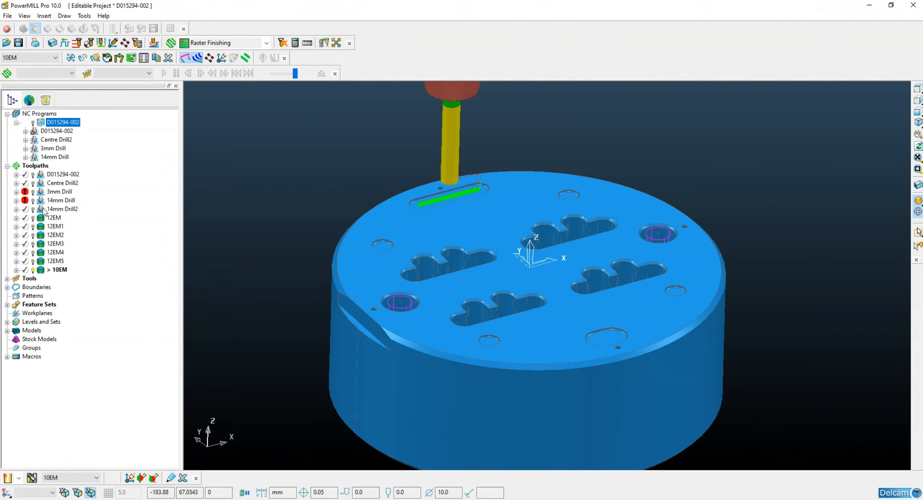
drag(43, 211, 50, 159)
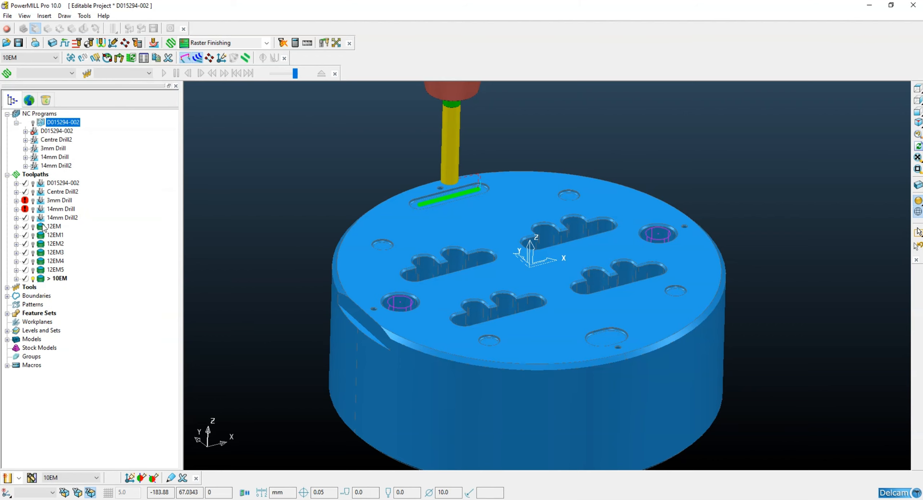
Add the end mill toolpaths 12EM, 12EM1 through 12EM5 and 10EM to the D015294-002 NC program in sequence.
drag(43, 227, 49, 168)
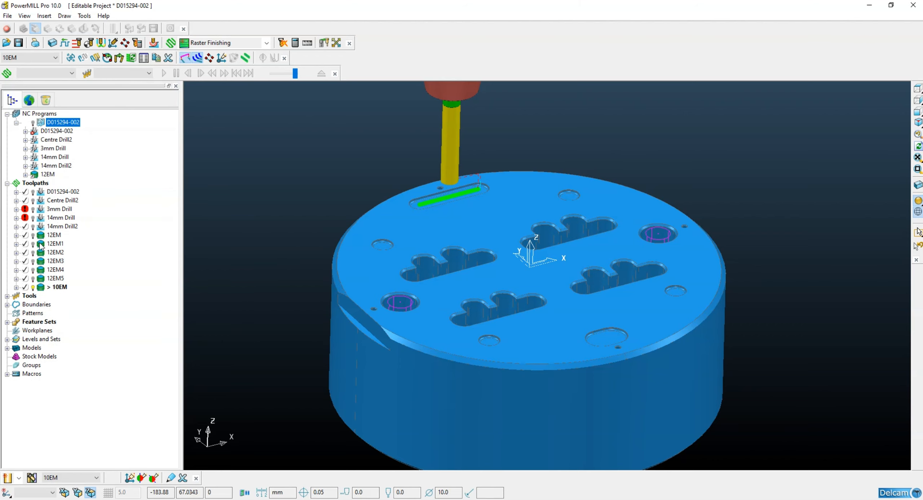
drag(41, 246, 49, 175)
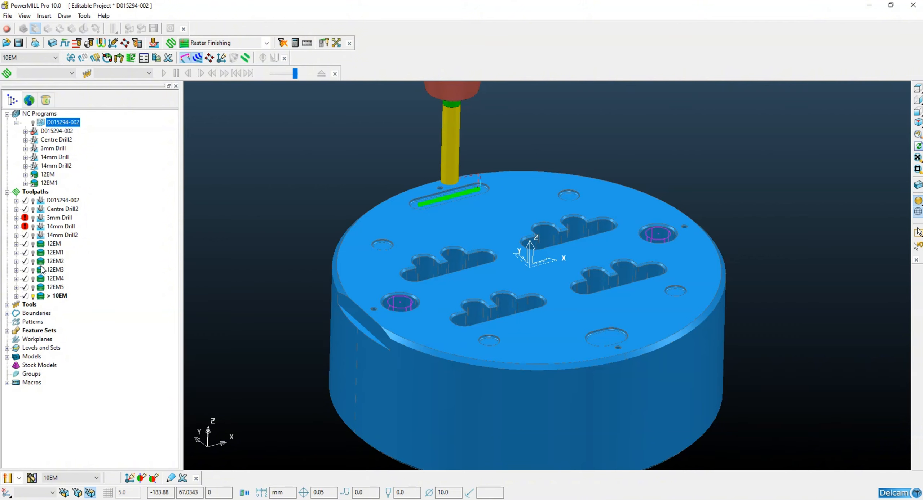
drag(42, 266, 50, 180)
drag(42, 281, 50, 189)
drag(43, 298, 49, 197)
drag(42, 317, 50, 207)
drag(40, 333, 50, 221)
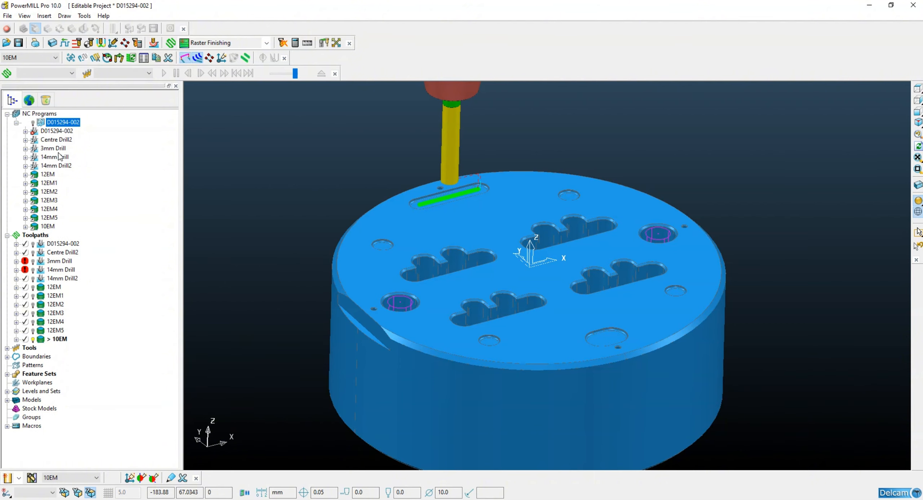
Preview the setup sheets of the D015294-002 NC program and widen the pane to check the total project time.
click(16, 122)
right_click(62, 124)
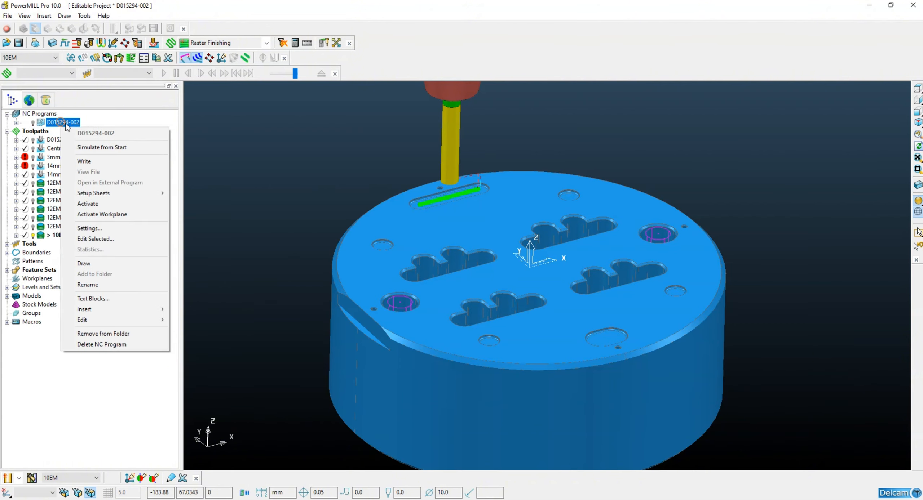
mouse_move(149, 195)
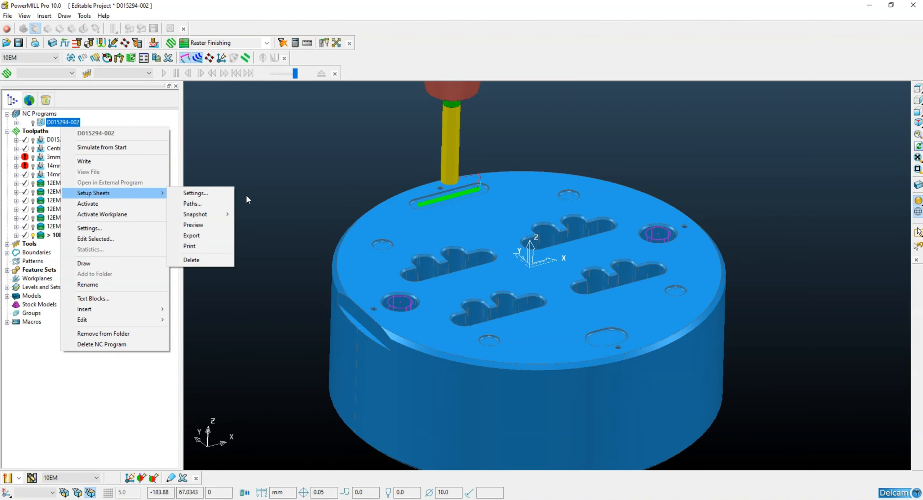
click(208, 225)
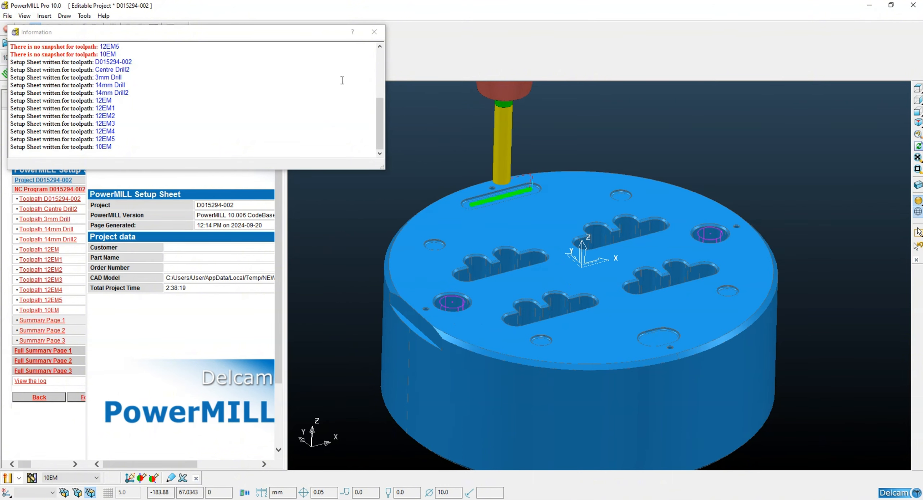
click(373, 31)
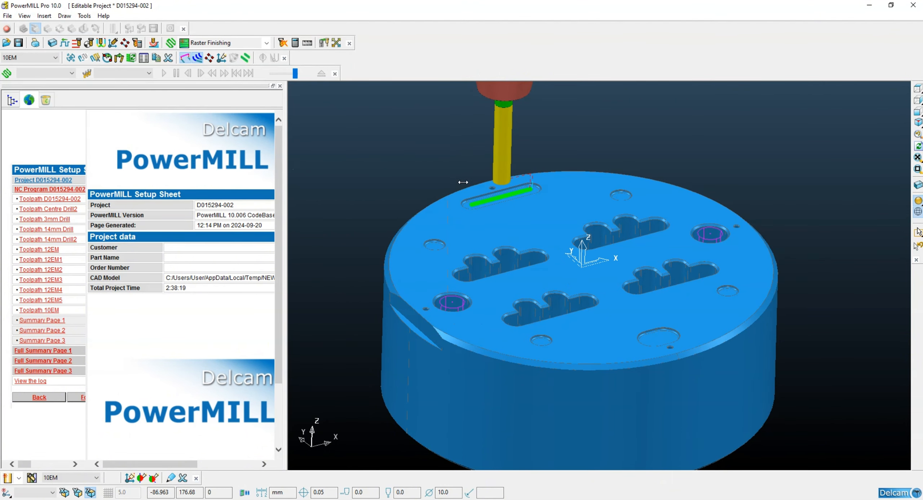
drag(287, 182, 463, 182)
drag(245, 290, 218, 295)
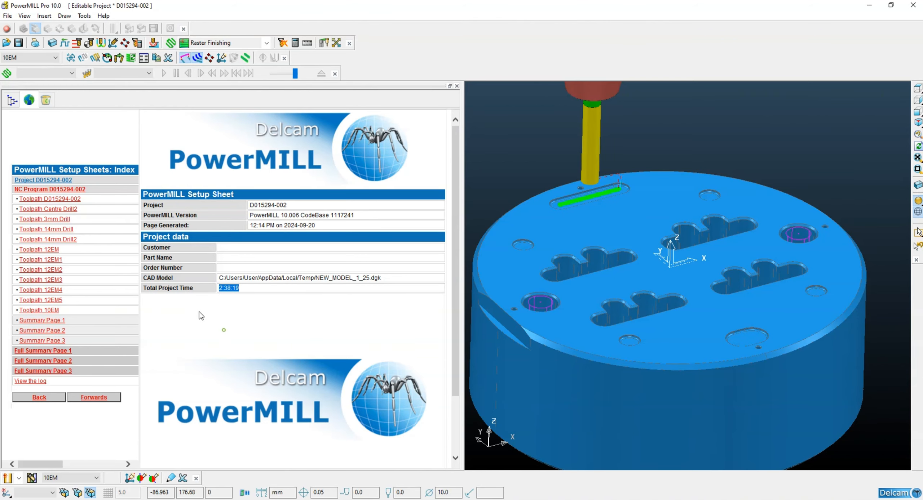
Return to the project tree, write the D015294-002 NC program to its output file, and dismiss the postprocessing report.
click(12, 100)
right_click(68, 124)
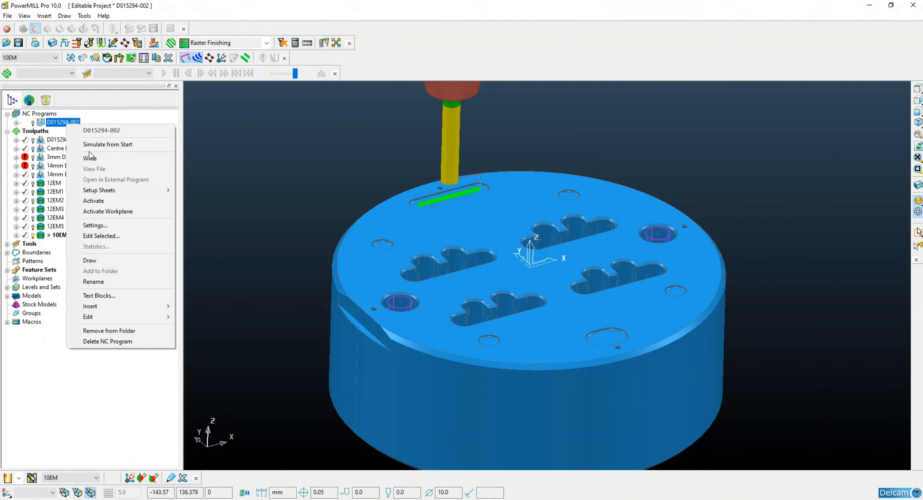
click(108, 159)
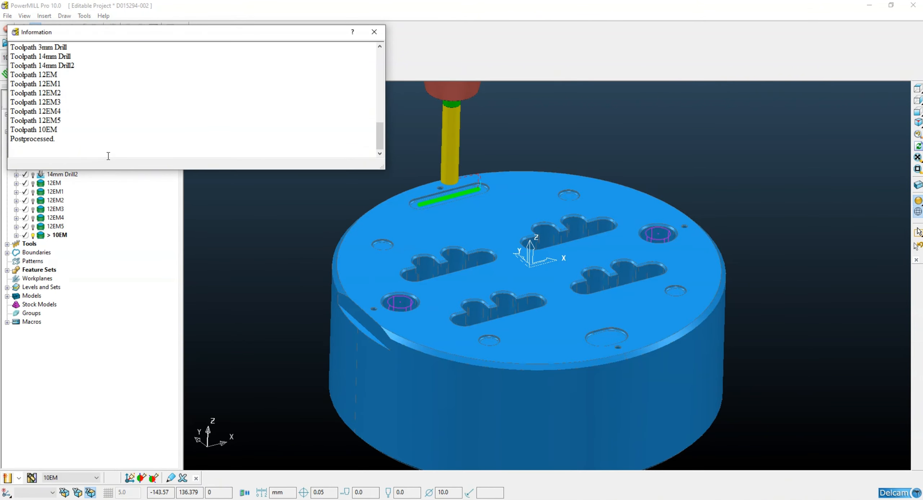
click(373, 31)
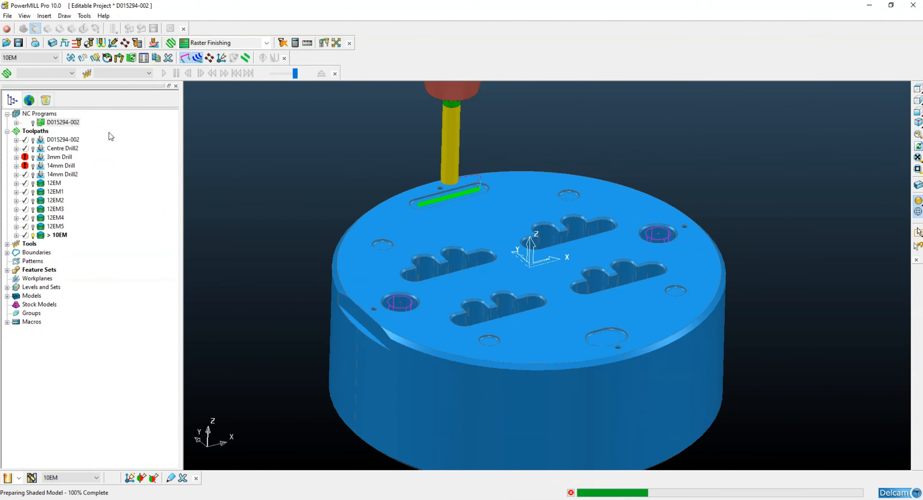
Open the settings of the D015294-002 NC program and review the tool numbers for all its toolpaths.
right_click(63, 123)
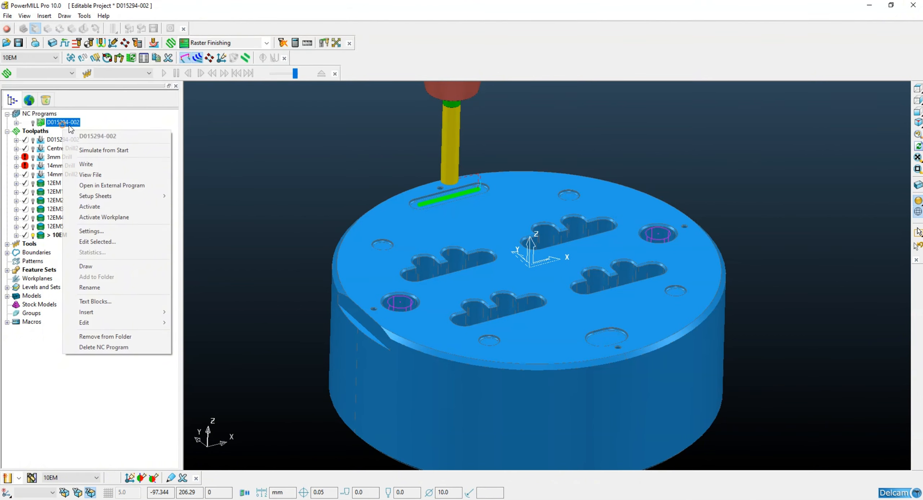
click(91, 231)
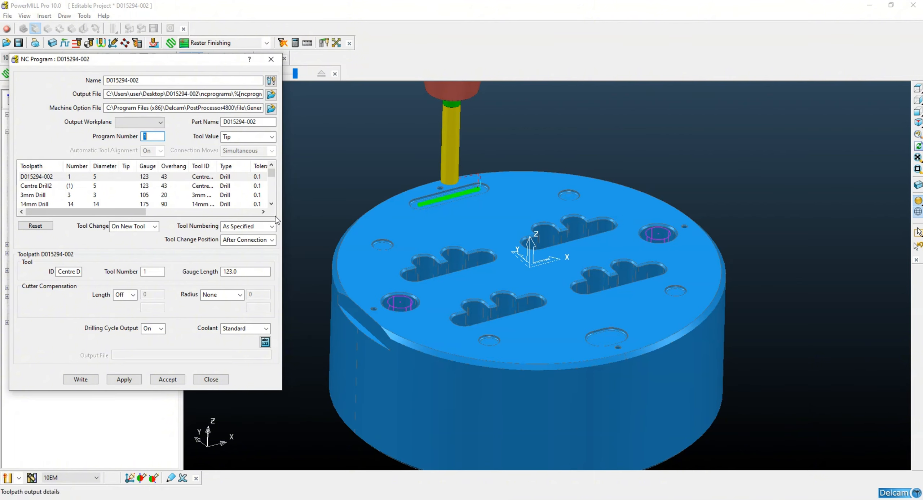
click(271, 204)
click(272, 204)
click(271, 204)
click(271, 204)
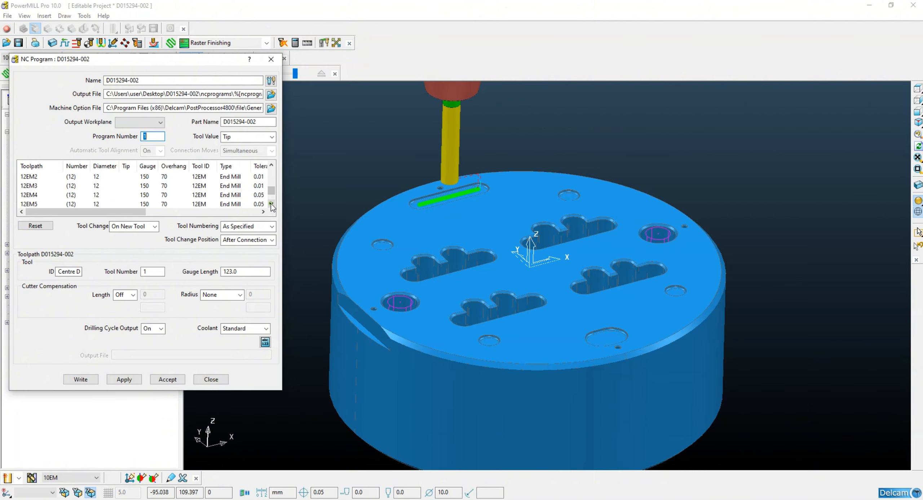
click(271, 204)
click(270, 60)
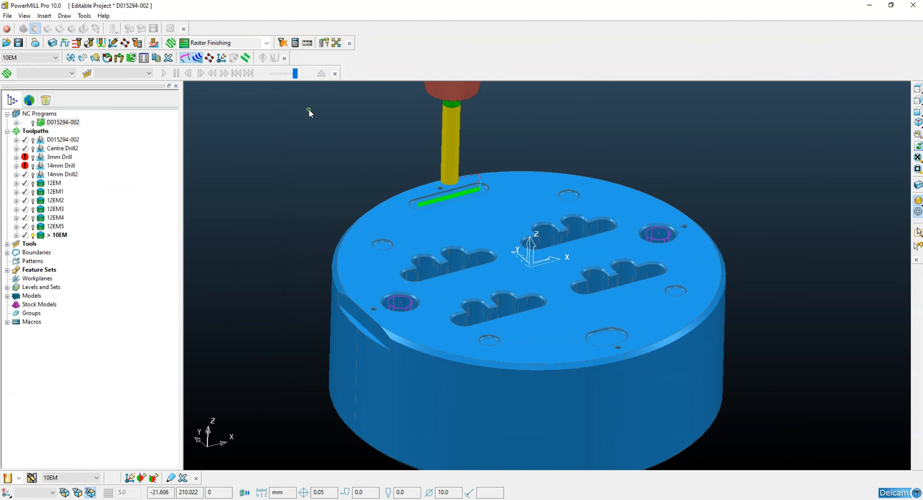
Save the project and open the D015294-002 TAP file from the project's ncprograms folder in Notepad.
key(ctrl+s)
click(868, 5)
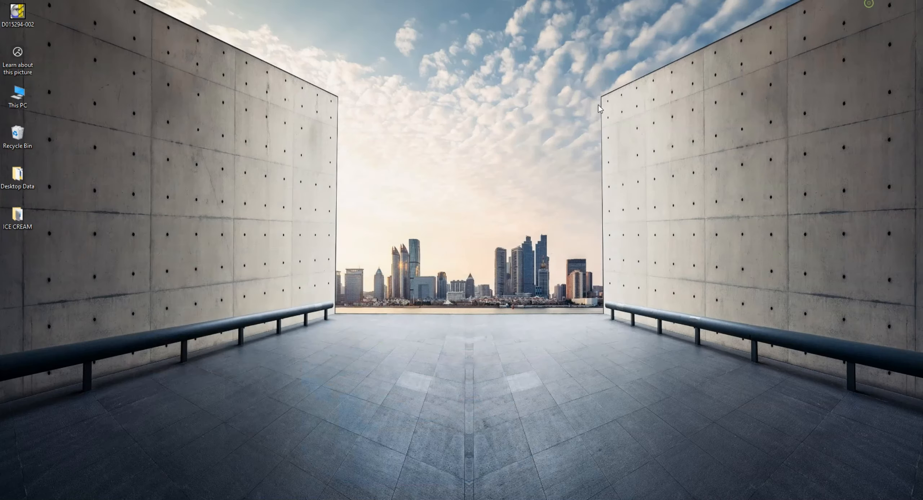
double_click(17, 12)
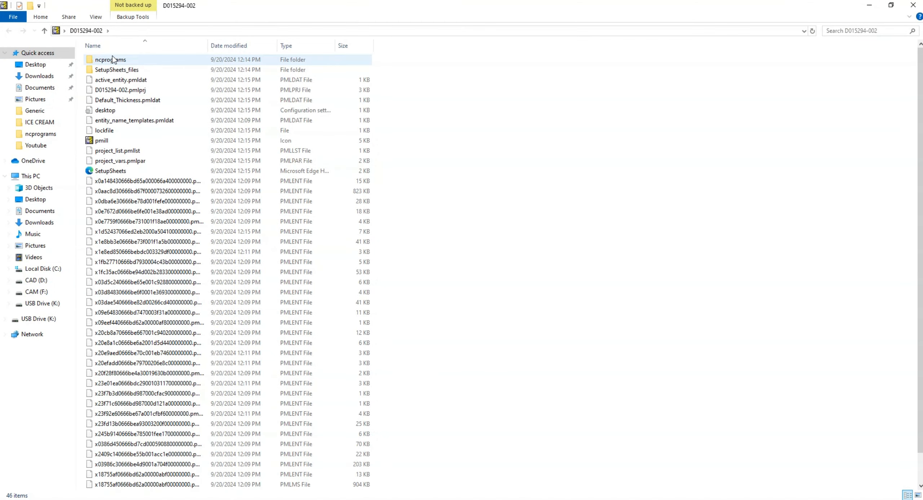
double_click(108, 60)
right_click(120, 60)
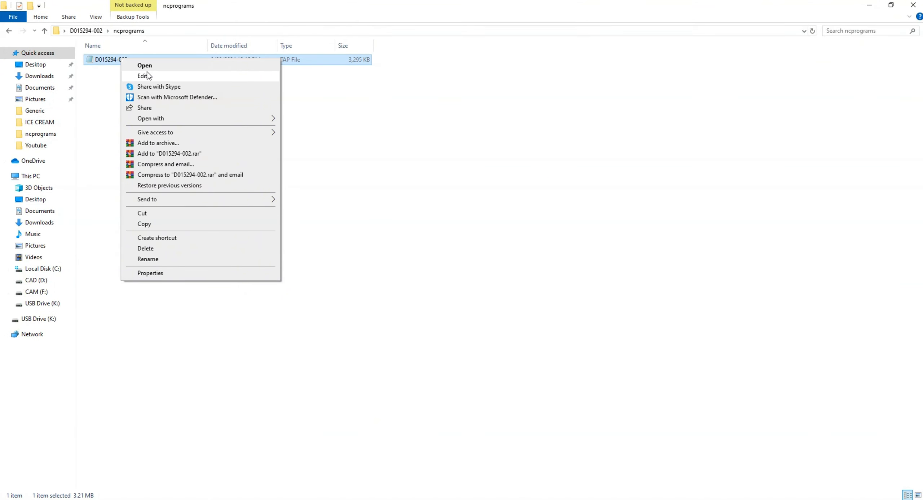
click(148, 70)
click(826, 83)
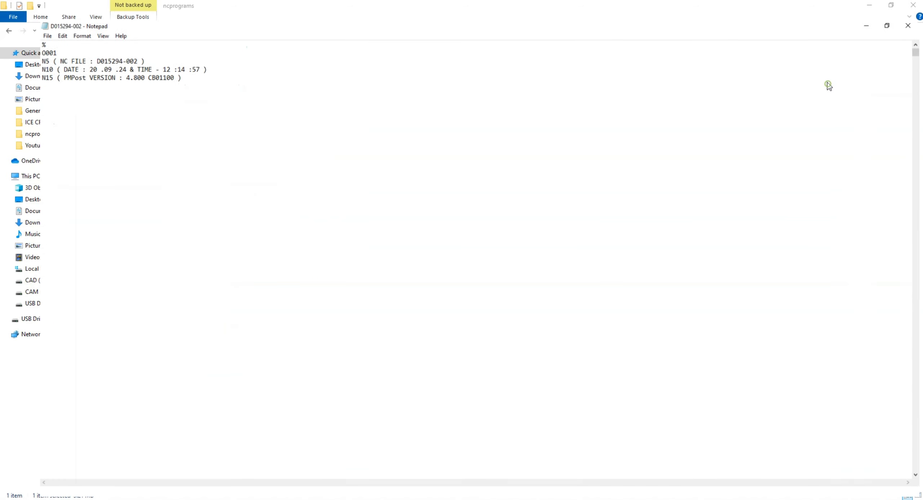
click(560, 158)
Delete the header comments between O001 and N40, and the first toolpath's comment lines N50 to N90.
drag(2, 43, 205, 93)
key(Delete)
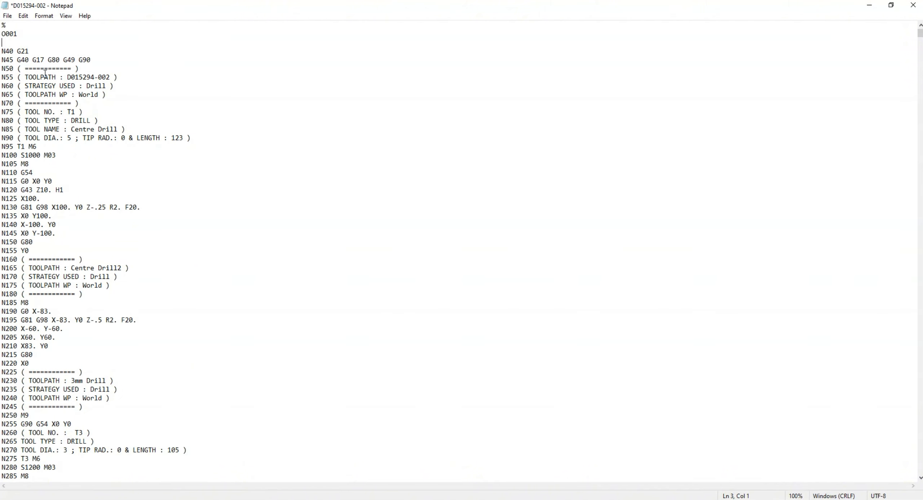
drag(2, 69, 263, 140)
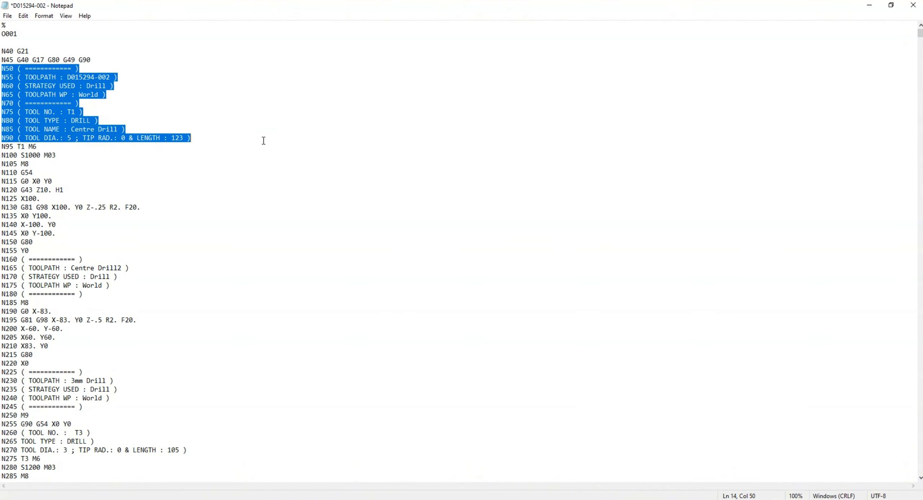
key(Delete)
Delete the Centre Drill2 and 3mm Drill toolpath comments, including the T3 tool description lines N260 to N270.
drag(2, 190, 194, 220)
key(Delete)
drag(2, 267, 171, 303)
key(Delete)
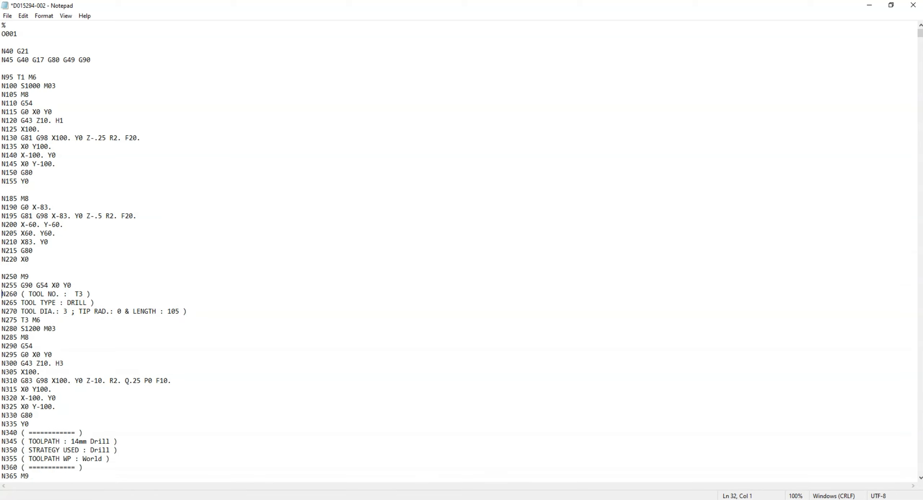
drag(1, 294, 201, 312)
key(Delete)
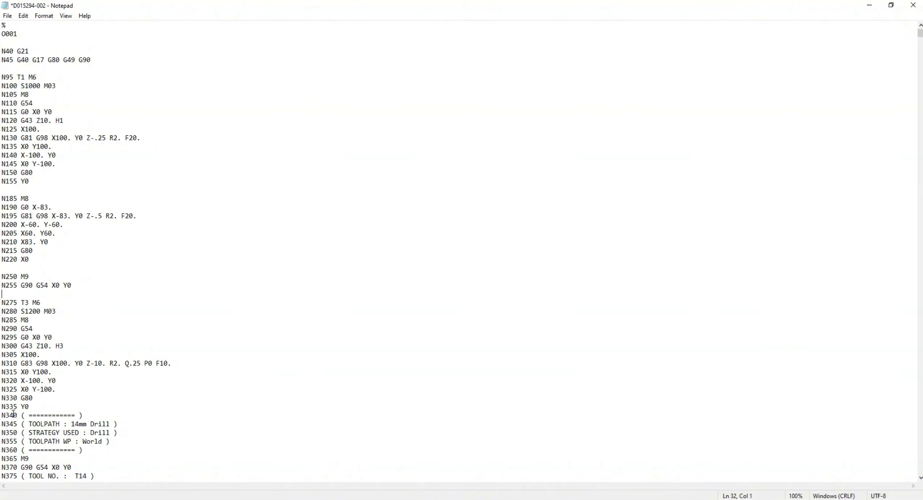
Delete the 14mm Drill and 14mm Drill2 toolpath comments, including the T14 tool description lines N375 to N385.
drag(2, 415, 183, 444)
key(Delete)
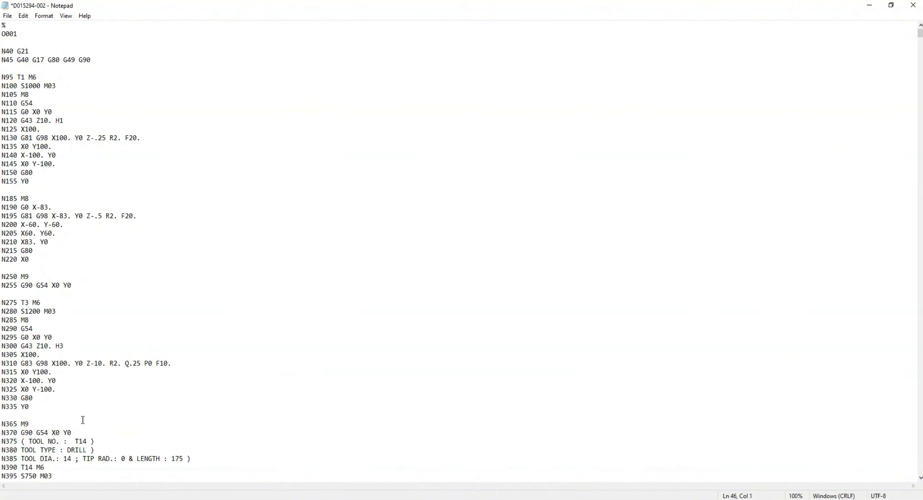
scroll(83, 420, down, 1)
drag(1, 415, 216, 431)
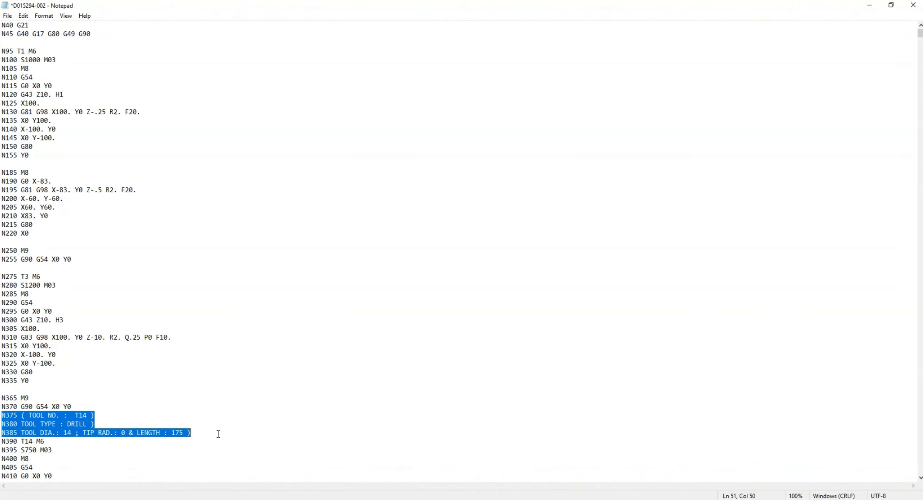
key(Delete)
scroll(162, 380, down, 5)
drag(2, 390, 168, 423)
key(Delete)
Delete the 12EM toolpath comment lines N500 to N520 and the T12 tool description lines N535 to N545.
scroll(55, 392, down, 2)
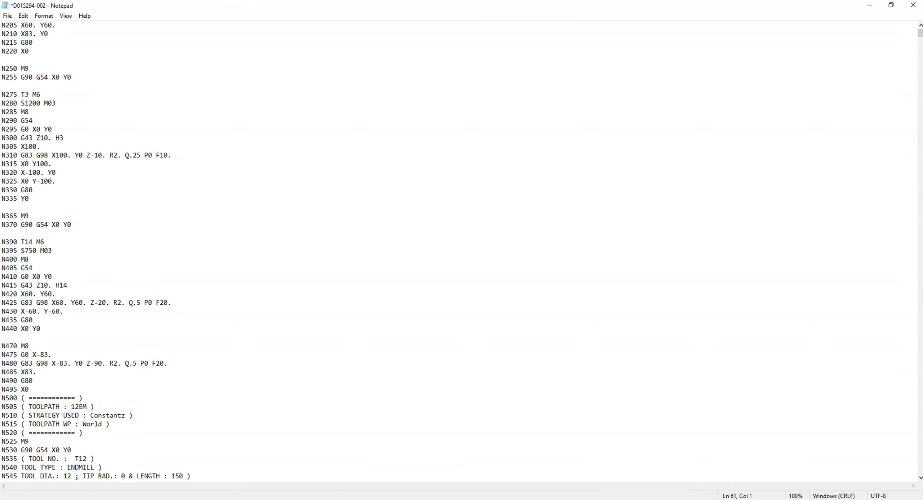
drag(2, 398, 169, 431)
key(Delete)
scroll(75, 366, down, 3)
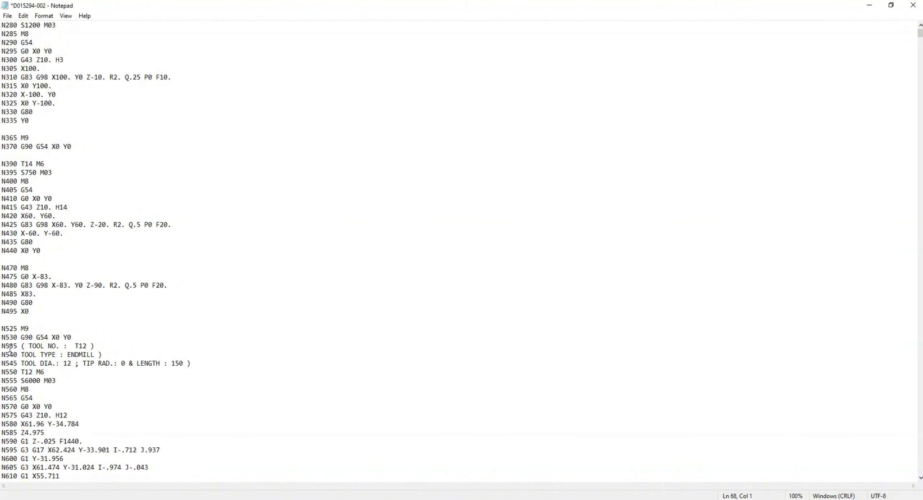
drag(2, 346, 211, 365)
key(Delete)
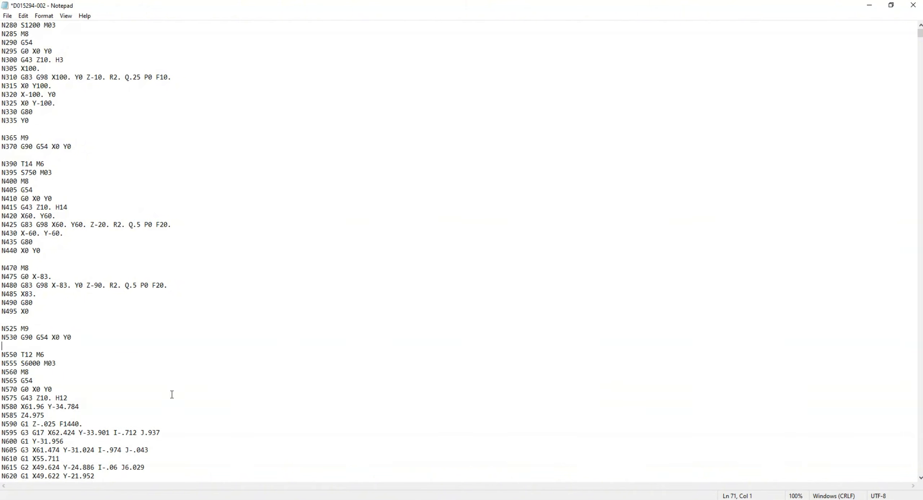
Copy the safety line N45 G40 G17 G80 G49 G90 near the start of the program.
scroll(172, 395, down, 1)
scroll(121, 401, up, 3)
key(ctrl+Home)
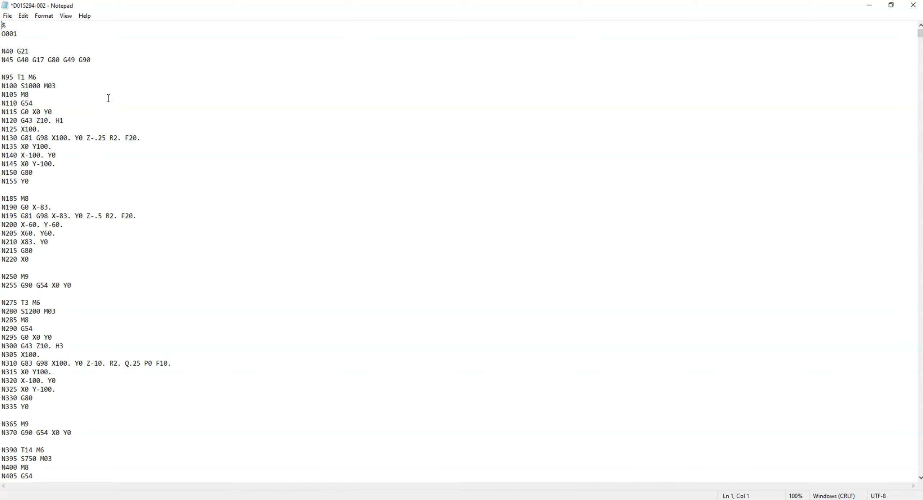
key(ctrl+shift+Left)
key(ctrl+shift+Left)
key(ctrl+shift+Left)
key(ctrl+shift+Left)
key(ctrl+shift+Left)
key(ctrl+shift+Left)
key(ctrl+c)
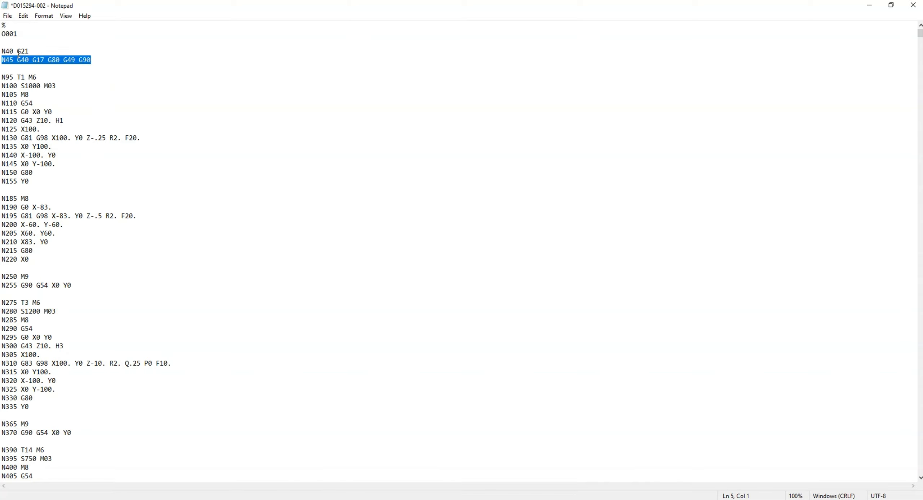
click(199, 101)
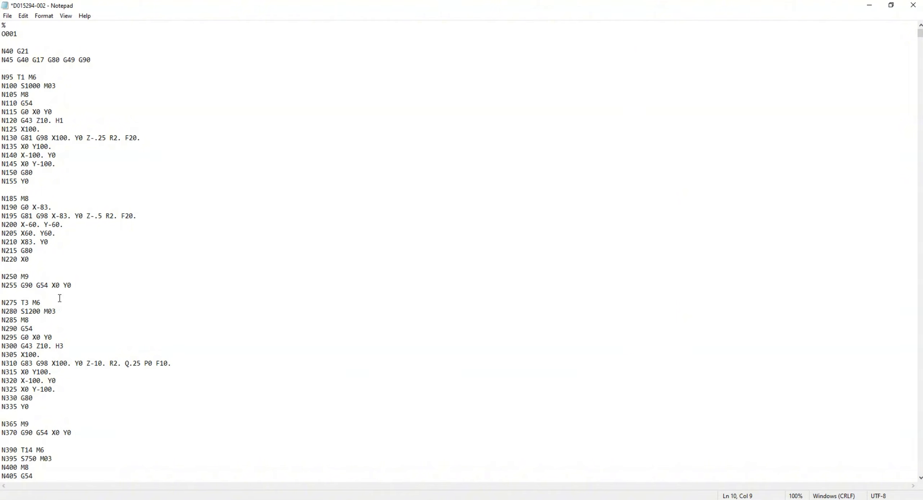
Insert M01, a blank line and the copied N45 safety line above the T3 tool change at N275.
key(Return)
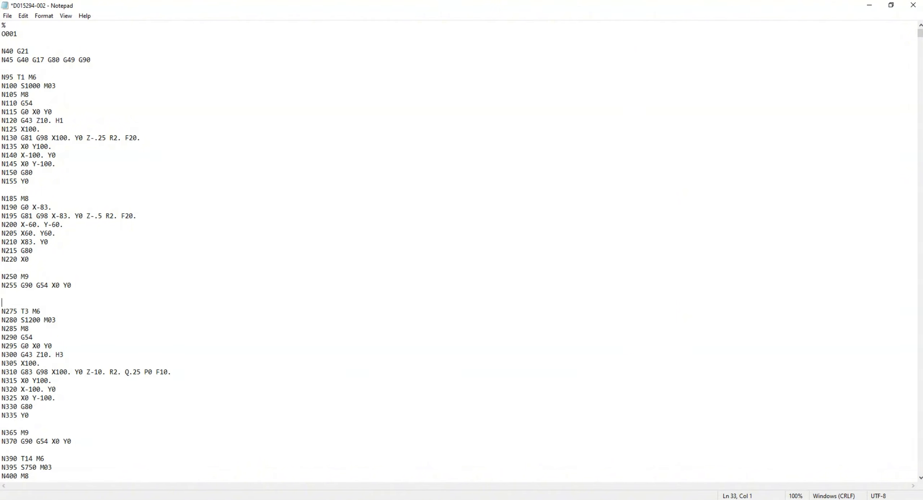
key(ctrl+v)
key(Return)
key(Return)
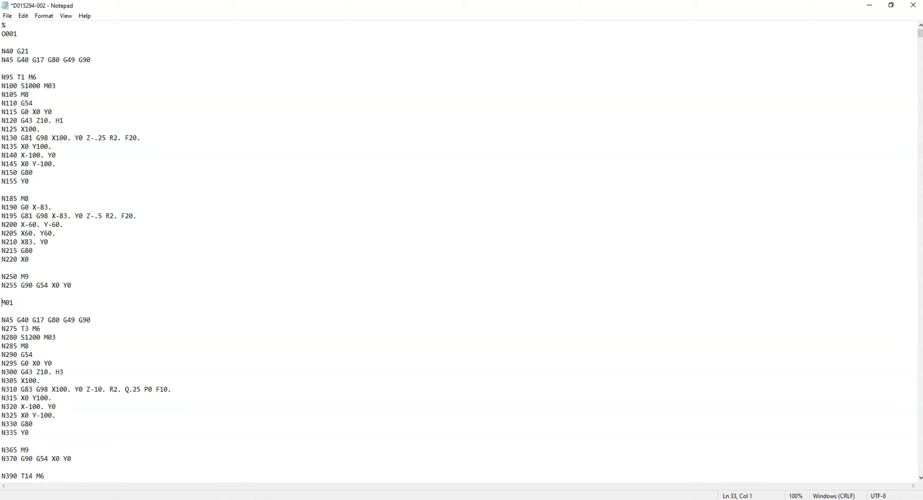
Copy the M01 and N45 G40 G17 G80 G49 G90 block and insert it above the T14 tool change at N390.
drag(96, 310, 105, 316)
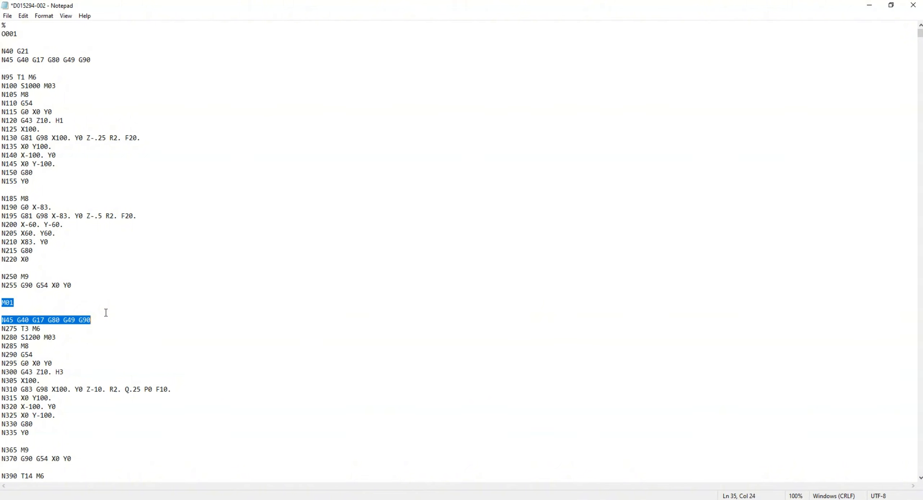
click(243, 274)
scroll(95, 387, down, 2)
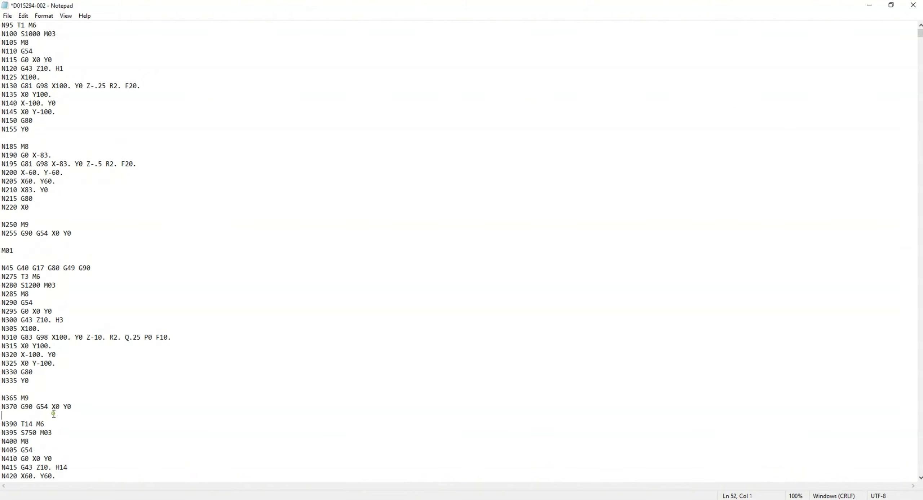
key(Return)
text(M01  N45 G40 G17 G80 G49 G90)
scroll(91, 424, down, 1)
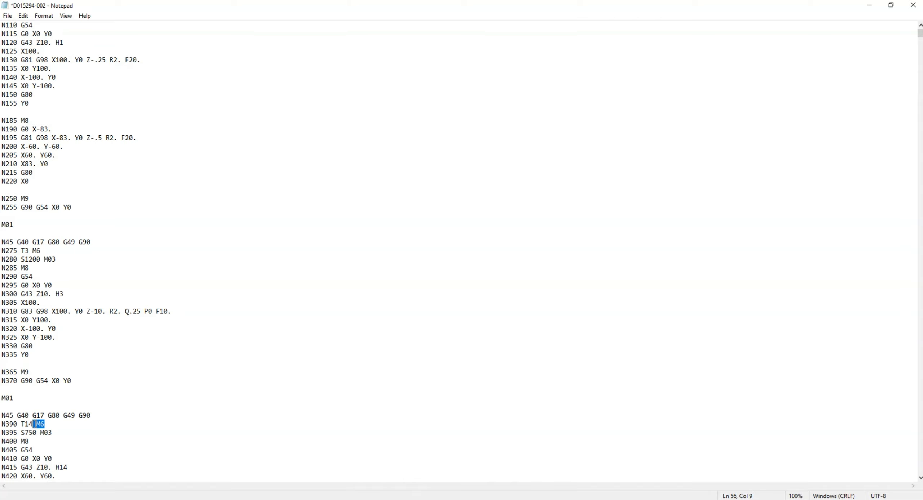
Find the T12 tool change at N550 and insert M01 and the N45 G40 G17 G80 G49 G90 safety line above it.
key(ctrl+f)
click(186, 97)
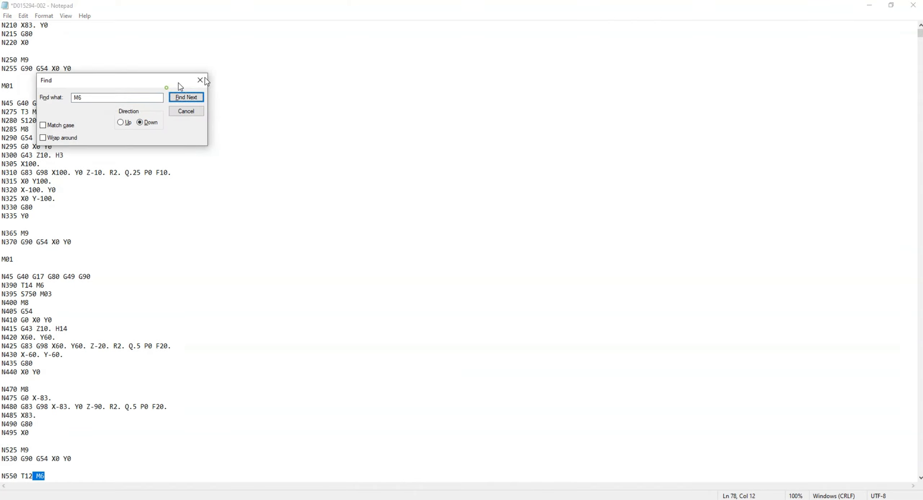
drag(181, 86, 351, 56)
scroll(215, 337, down, 3)
click(89, 381)
key(Return)
key(Return)
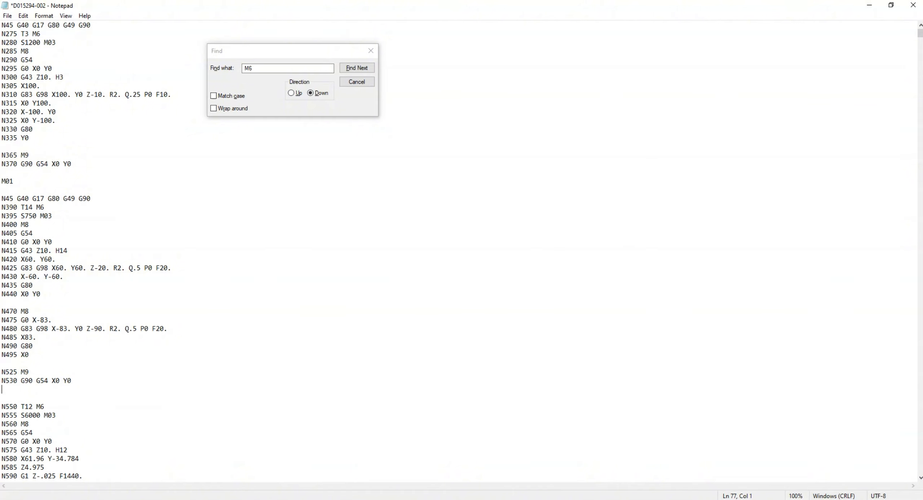
text(M01  N45 G40 G17 G80 G49 G90)
Insert a second M01 and N45 G40 G17 G80 G49 G90 block directly above the T12 tool change.
click(355, 67)
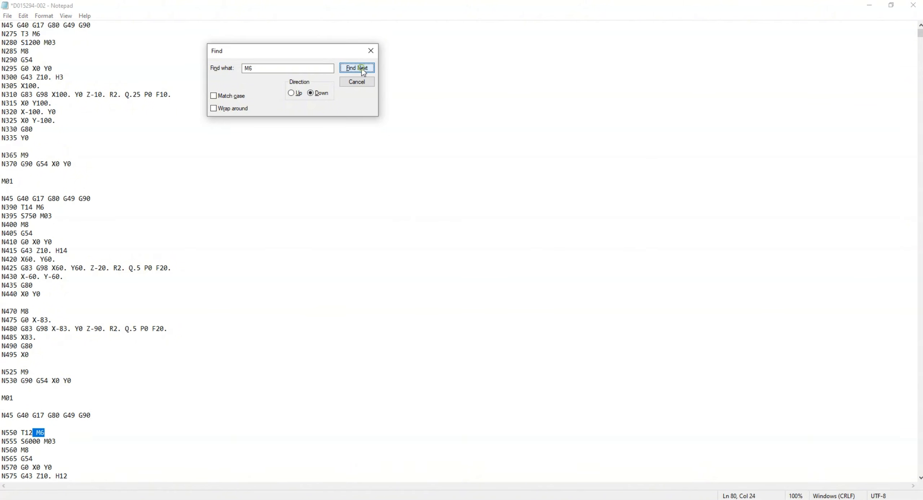
scroll(240, 261, down, 2)
click(104, 363)
key(Return)
key(Return)
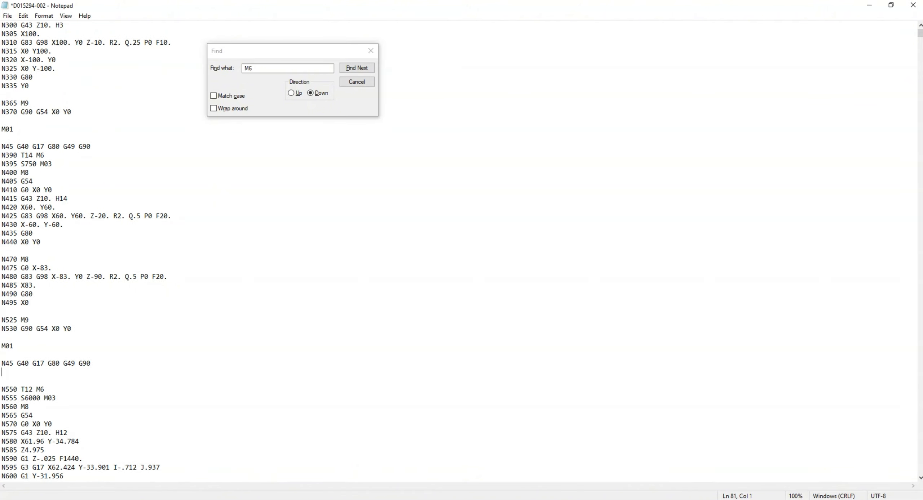
text(M01  N45 G40 G17 G80 G49 G90)
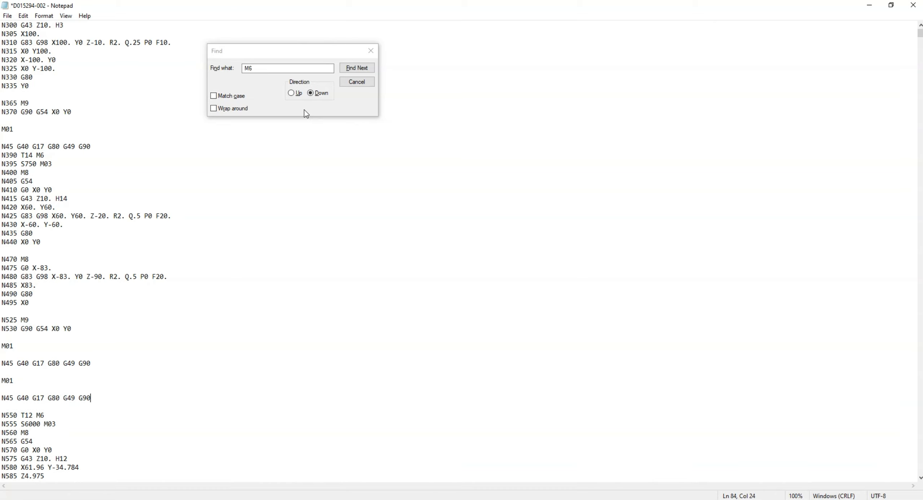
Delete the 10EM toolpath comment lines N500720 to N500740 and the T10 tool description lines N500755 to N500765.
click(364, 70)
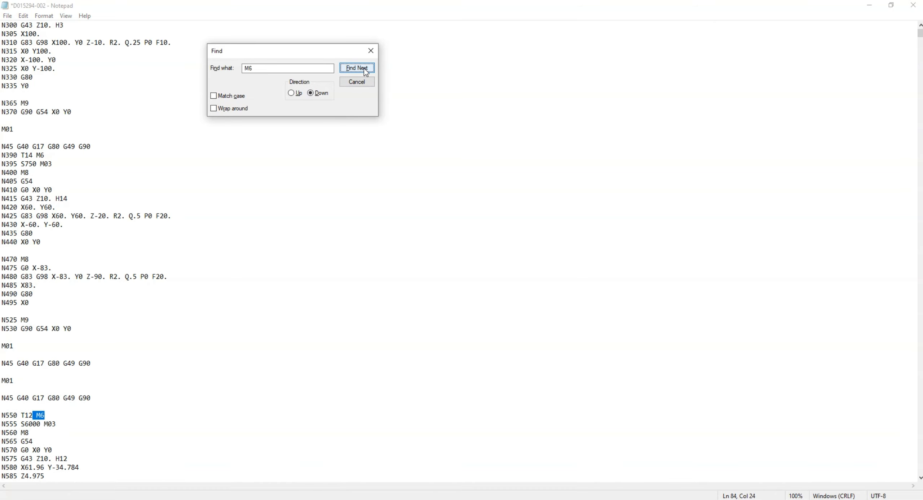
click(363, 68)
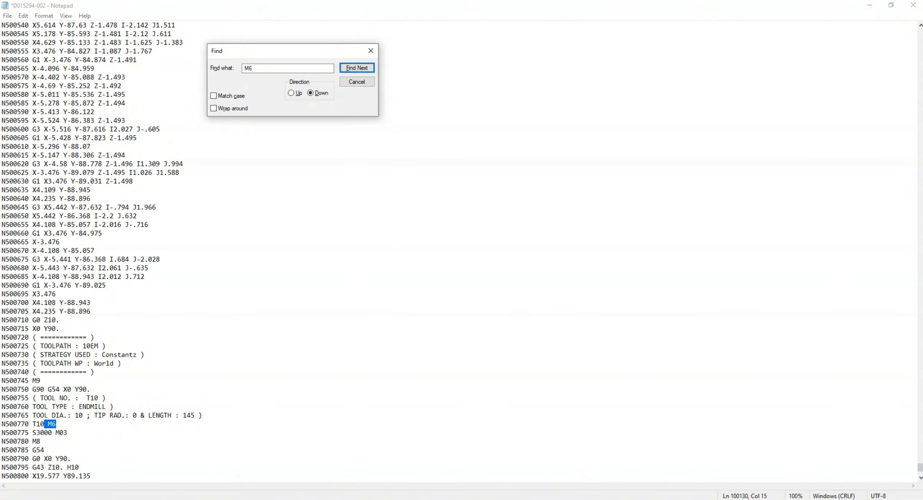
drag(1, 337, 172, 368)
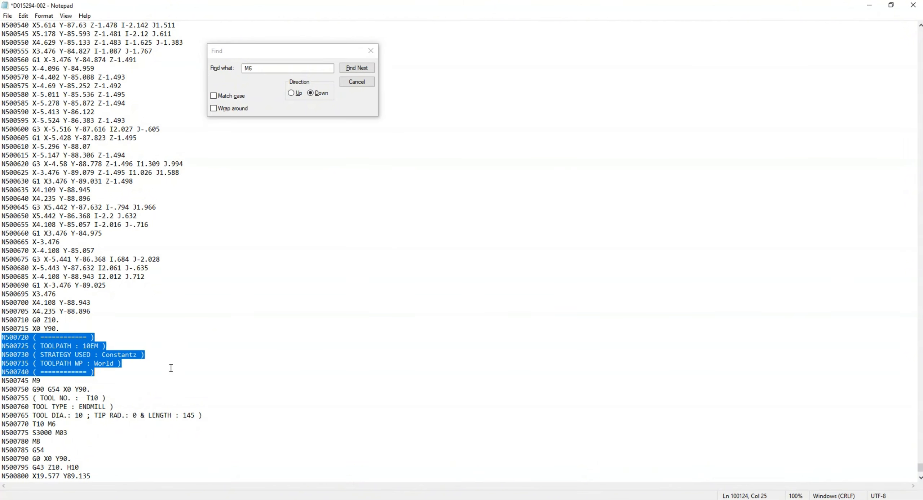
key(Delete)
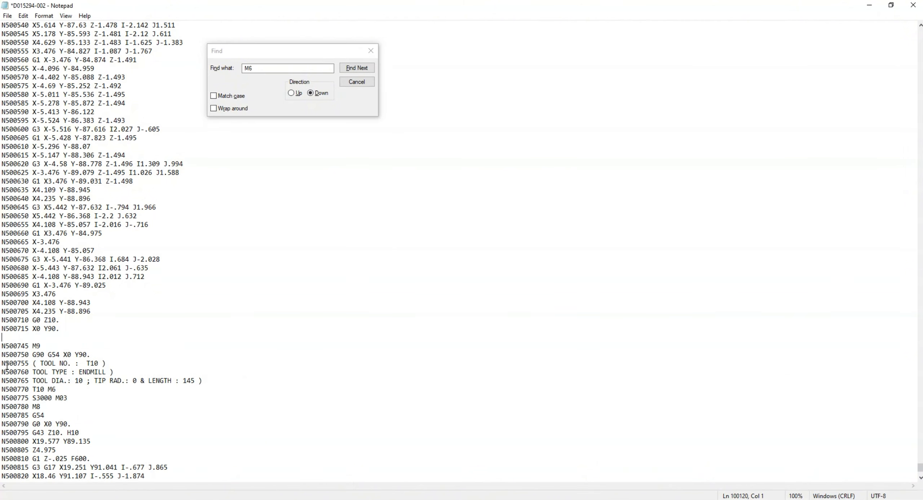
drag(2, 364, 259, 377)
key(Delete)
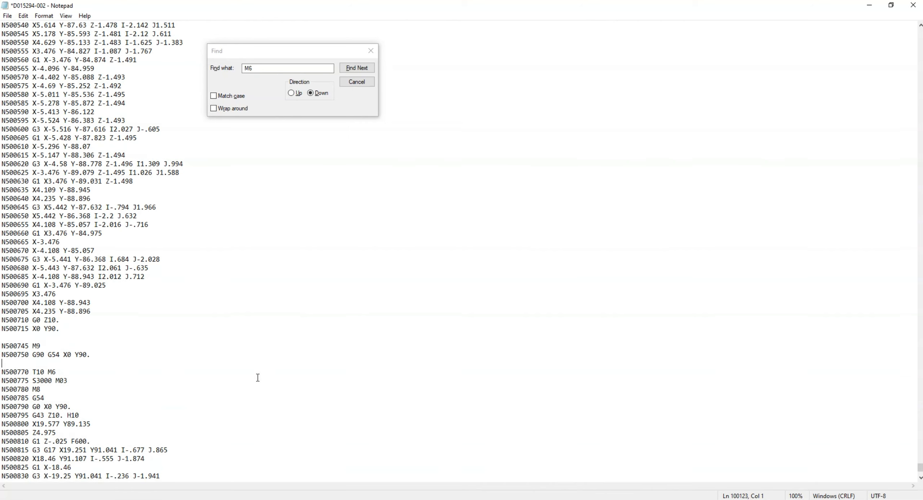
Insert the M01 and N45 G40 G17 G80 G49 G90 block above the T10 tool change at N500770 and search for further M6 entries.
key(Return)
key(Return)
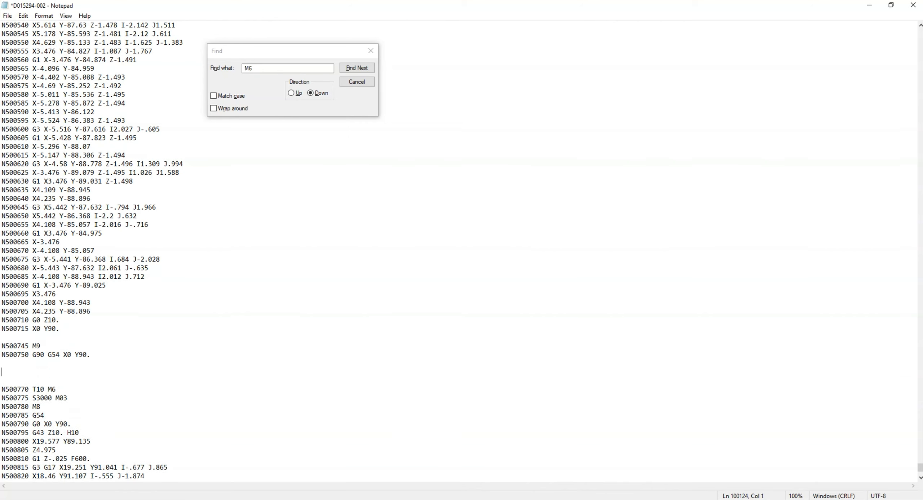
text(M01  N45 G40 G17 G80 G49 G90)
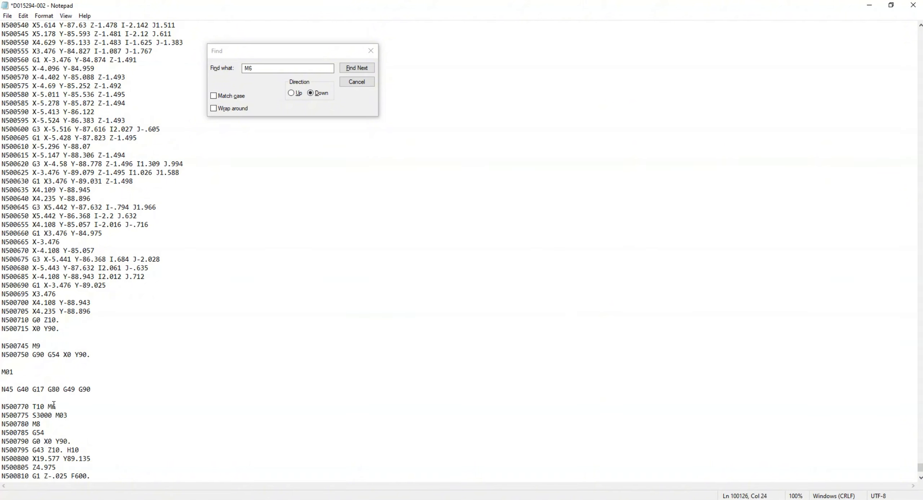
click(357, 67)
click(357, 67)
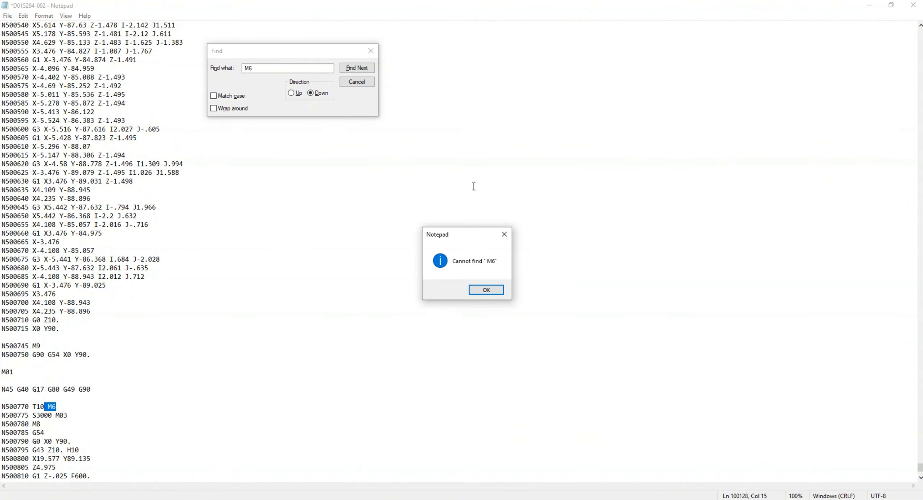
click(504, 236)
click(371, 51)
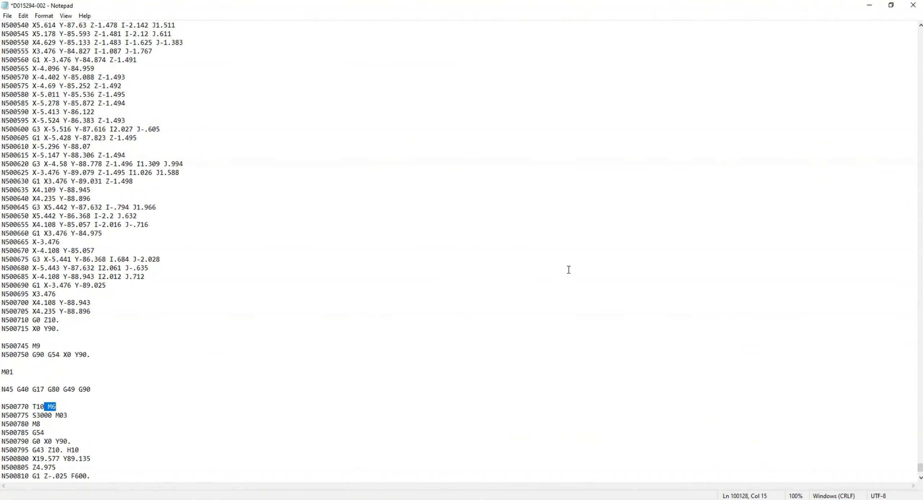
Copy the N45 safety line and N95 T1 M6 from the program start and insert them between N155 and N185.
key(ctrl+Home)
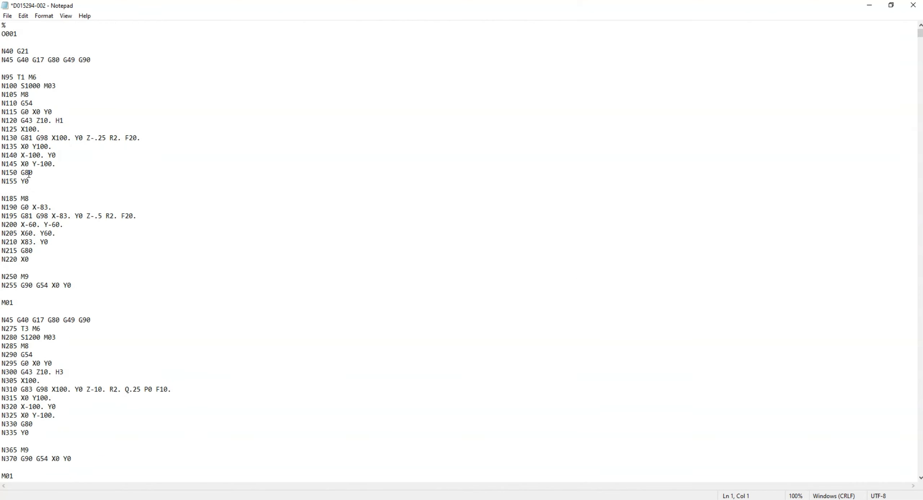
click(11, 189)
drag(1, 60, 133, 78)
key(ctrl+c)
click(28, 190)
key(Return)
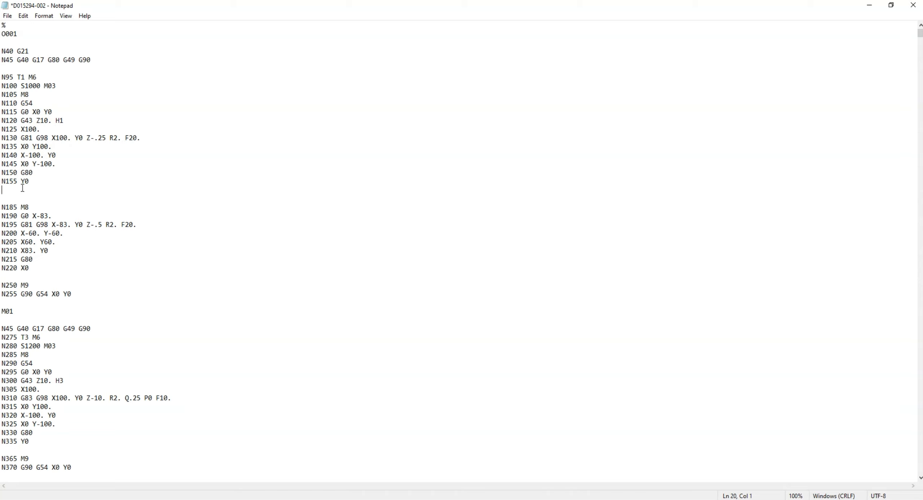
key(Return)
key(ctrl+v)
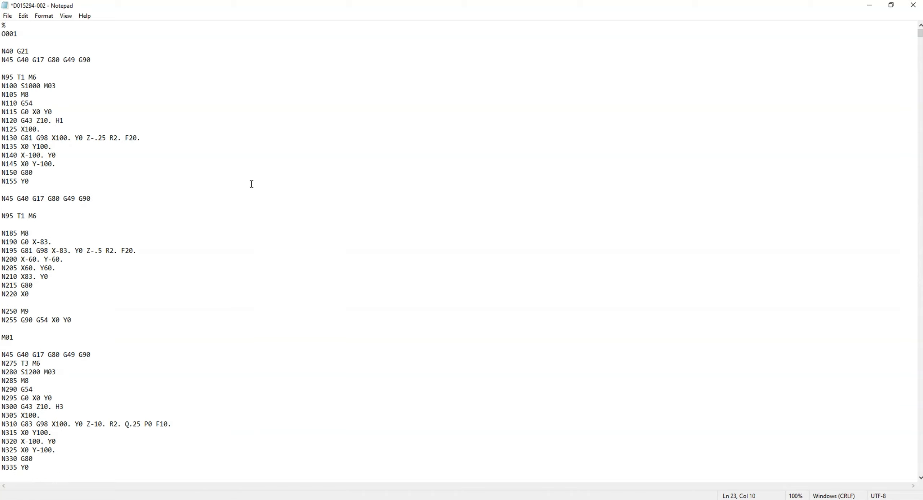
Search for Z10. from the N120 line onward and review the drilling sections up to the T12 section.
click(252, 184)
drag(53, 121, 39, 121)
key(ctrl+f)
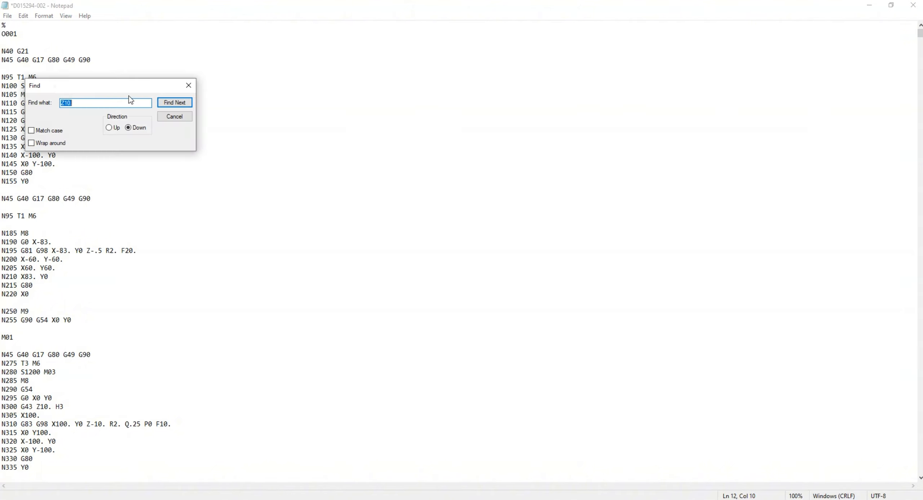
drag(150, 91, 359, 56)
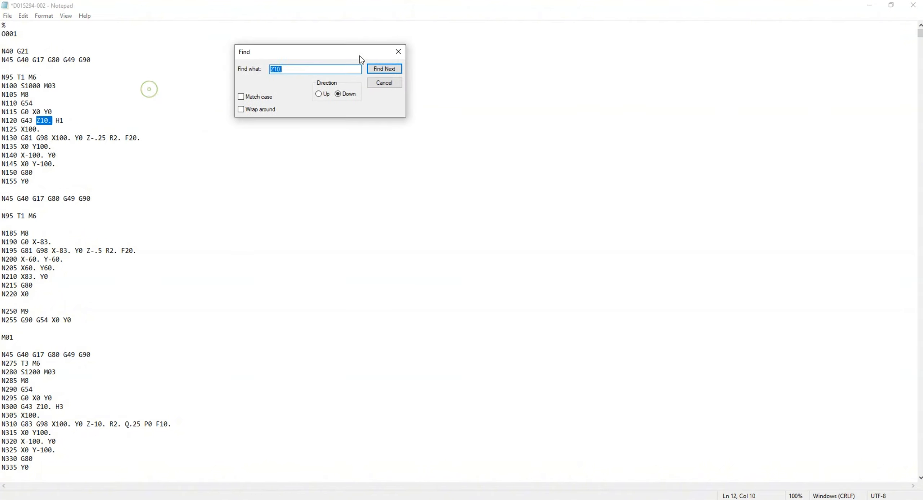
click(385, 69)
click(384, 69)
scroll(294, 220, down, 4)
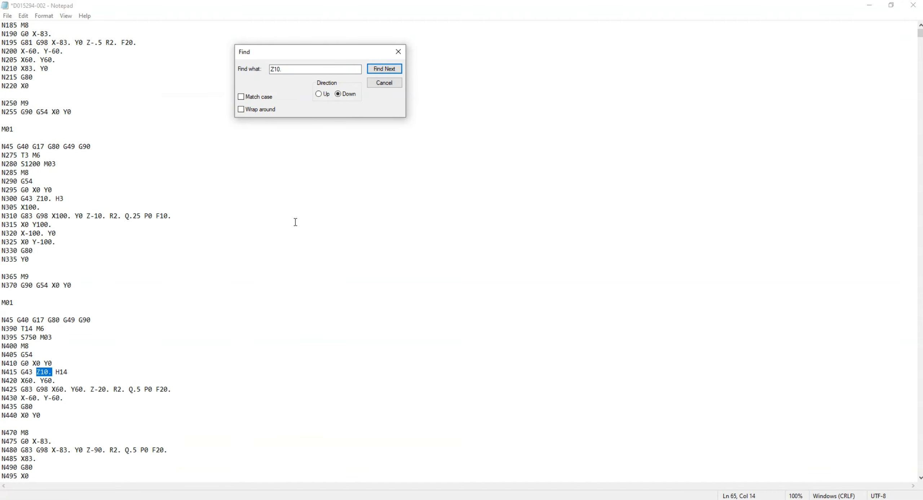
scroll(315, 186, up, 4)
scroll(262, 245, down, 6)
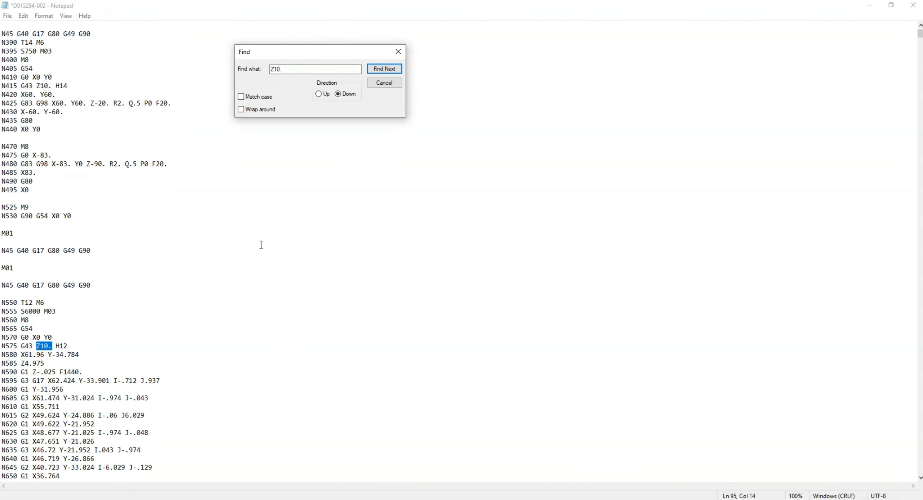
Step through the Z10. retracts to the 12EM1 toolpath and delete its comment lines N30555 to N30575.
click(383, 69)
click(384, 69)
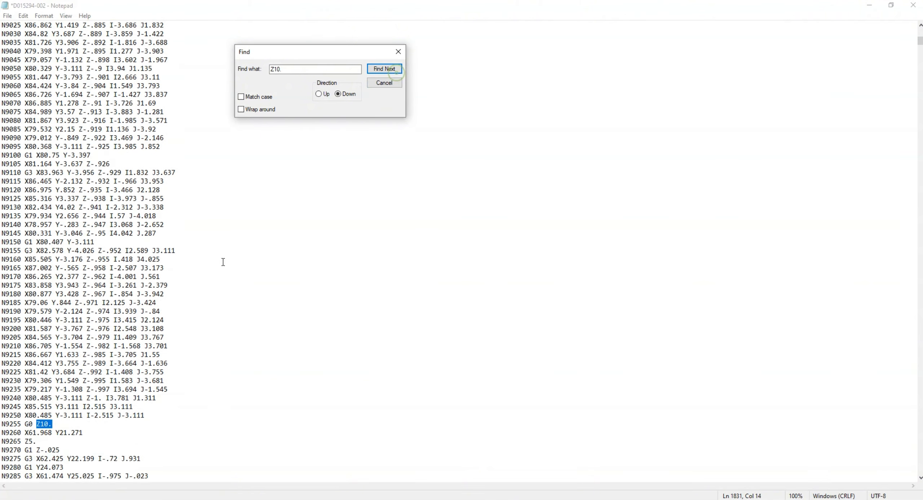
click(383, 70)
scroll(277, 187, down, 5)
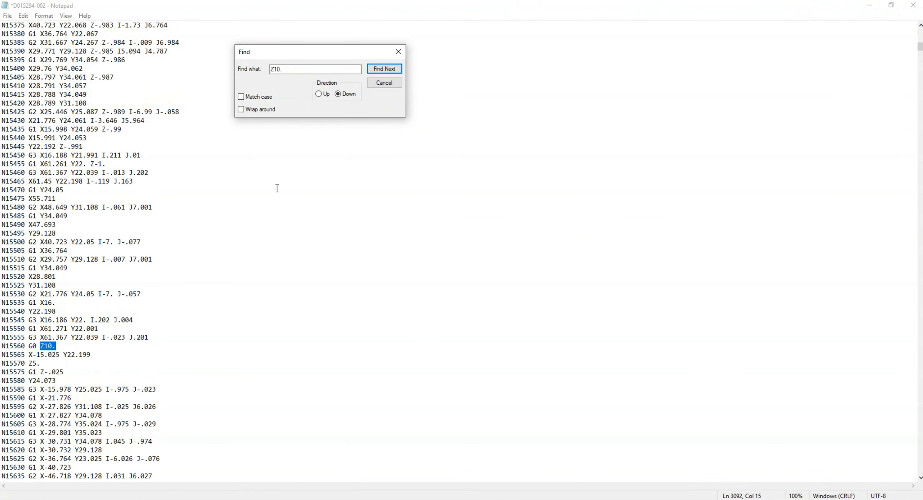
click(385, 69)
scroll(196, 258, down, 5)
scroll(196, 257, down, 1)
click(385, 69)
scroll(269, 271, down, 5)
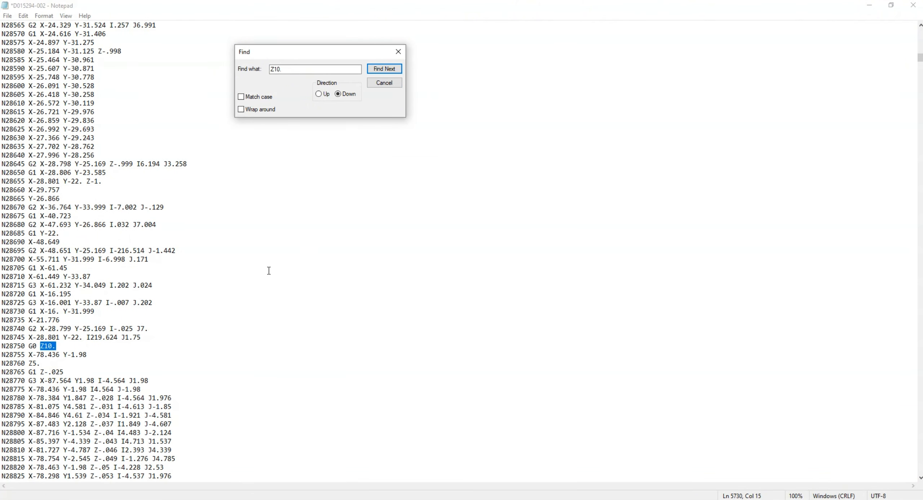
click(384, 69)
scroll(276, 201, down, 6)
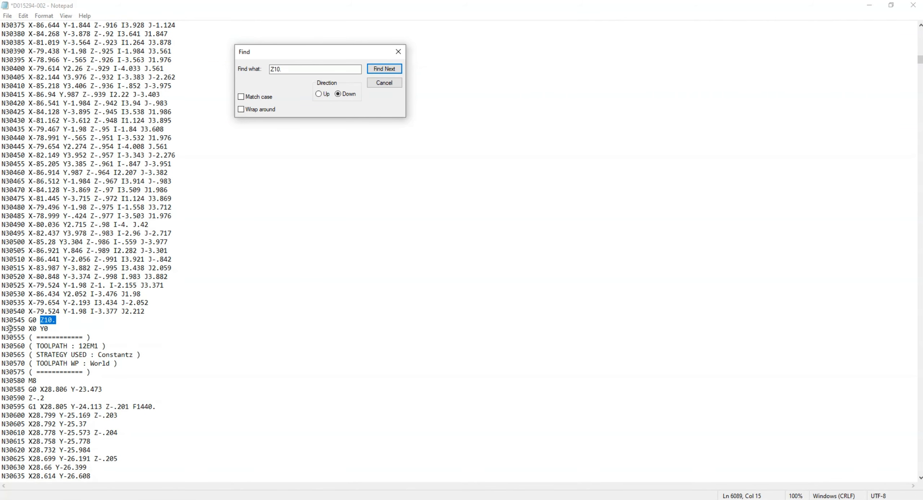
drag(5, 340, 188, 368)
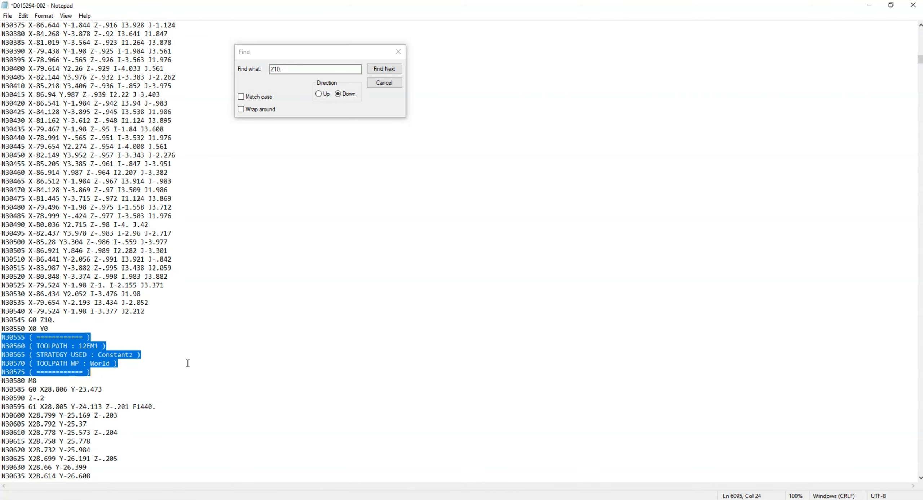
key(Delete)
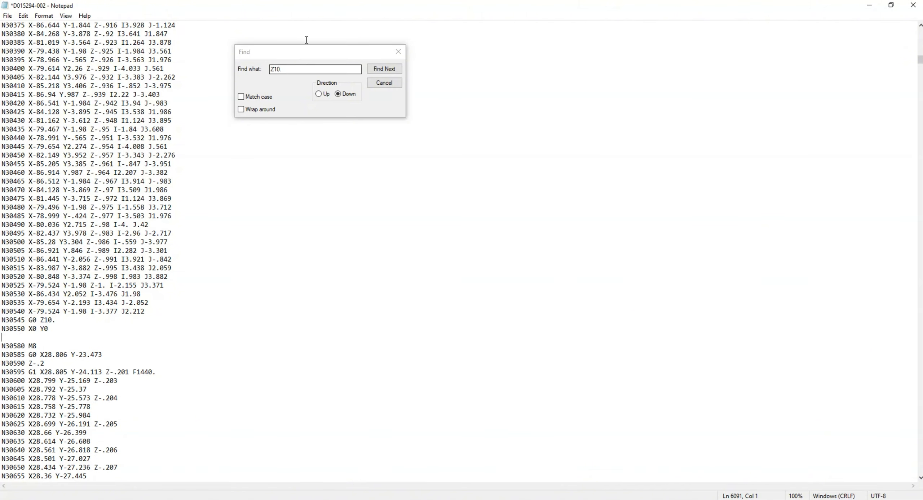
Step through the Z10. retracts to the 12EM2 toolpath and delete its comment lines N453790 to N453810.
click(385, 69)
scroll(98, 308, down, 6)
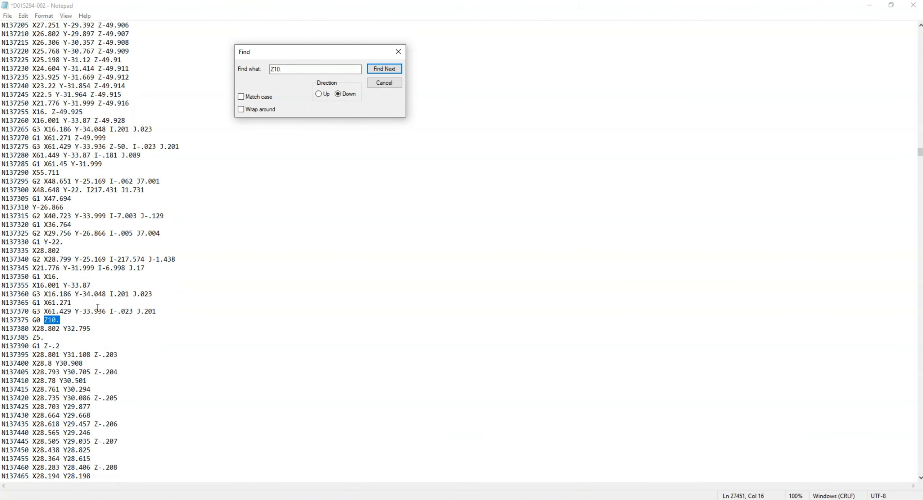
click(387, 69)
click(385, 69)
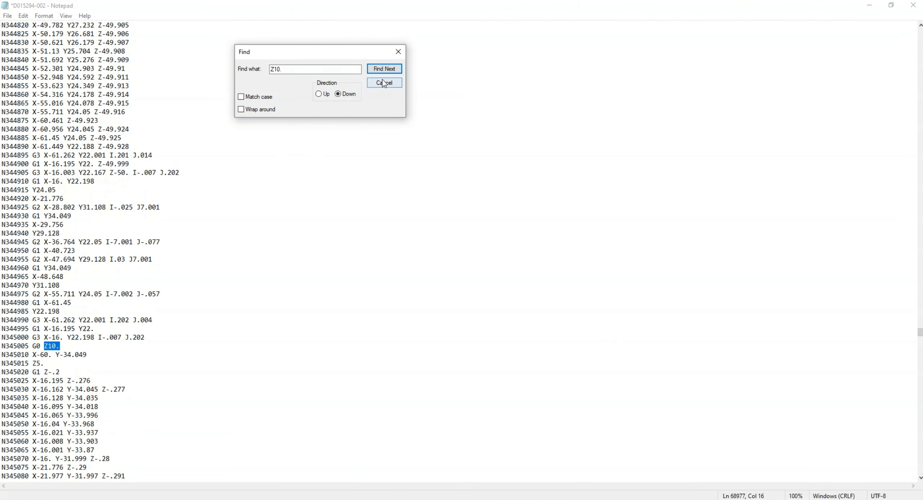
click(384, 69)
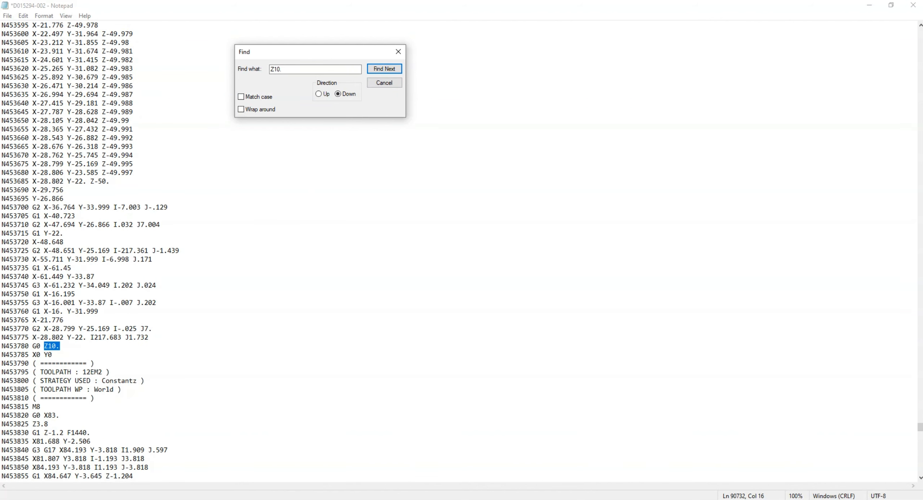
drag(2, 362, 187, 394)
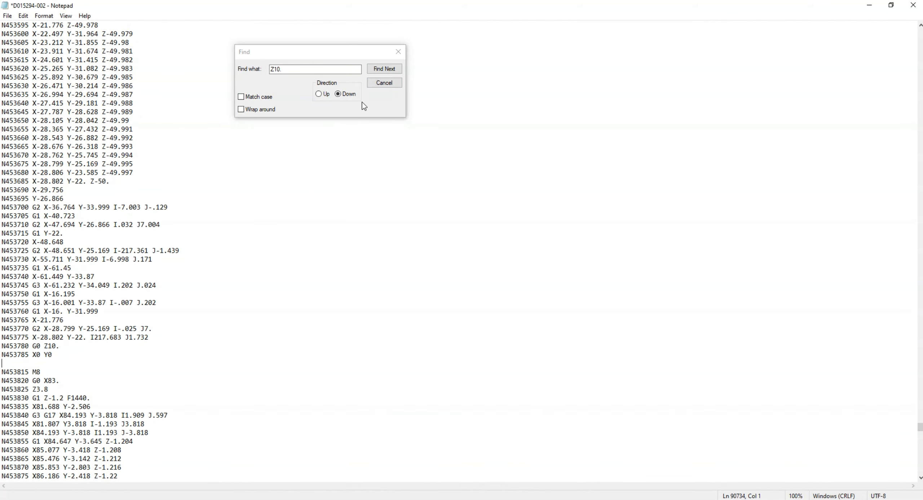
Delete the toolpath comment block after the Z10. retract at N485015.
click(384, 69)
click(384, 71)
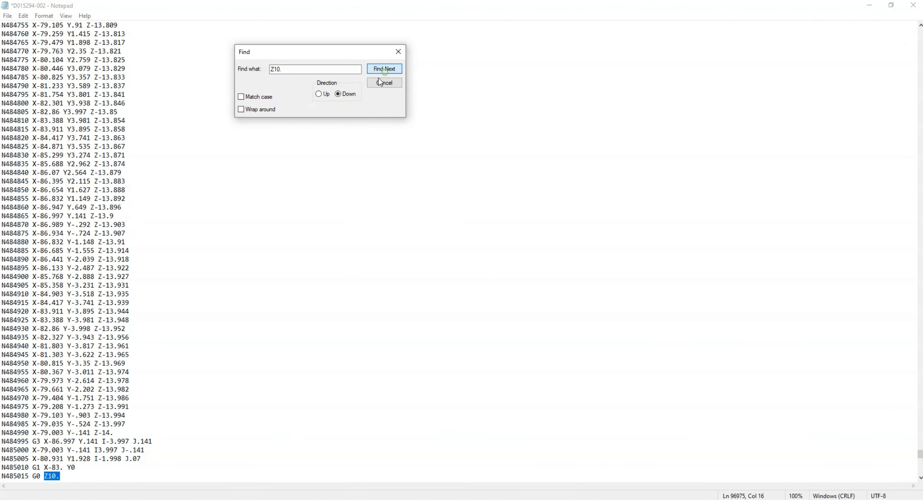
click(378, 71)
drag(1, 337, 176, 372)
key(Delete)
Step through the Z10. retracts to the 12EM4 toolpath and delete its comment lines N497075 to N497095.
click(383, 69)
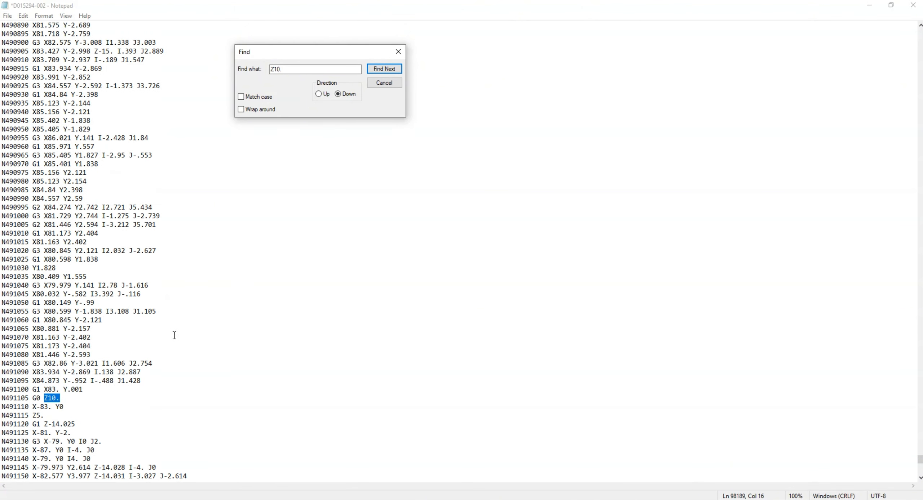
scroll(315, 127, down, 5)
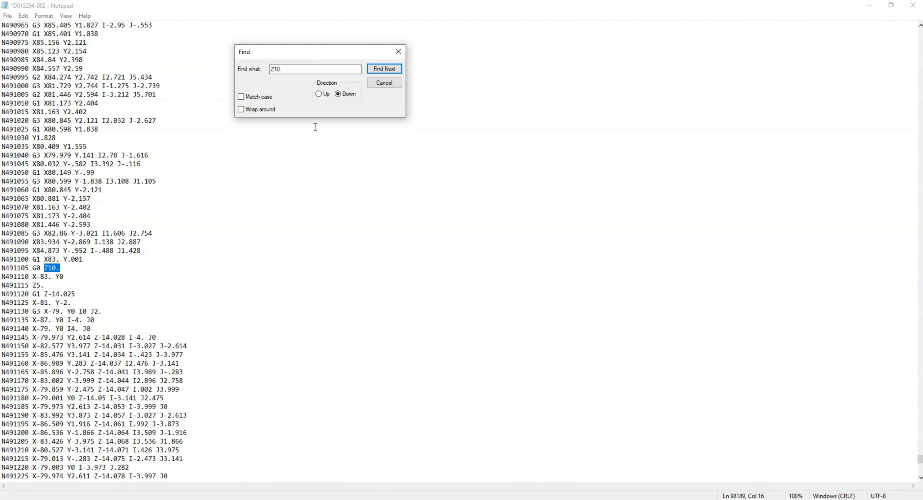
click(381, 72)
drag(2, 389, 153, 417)
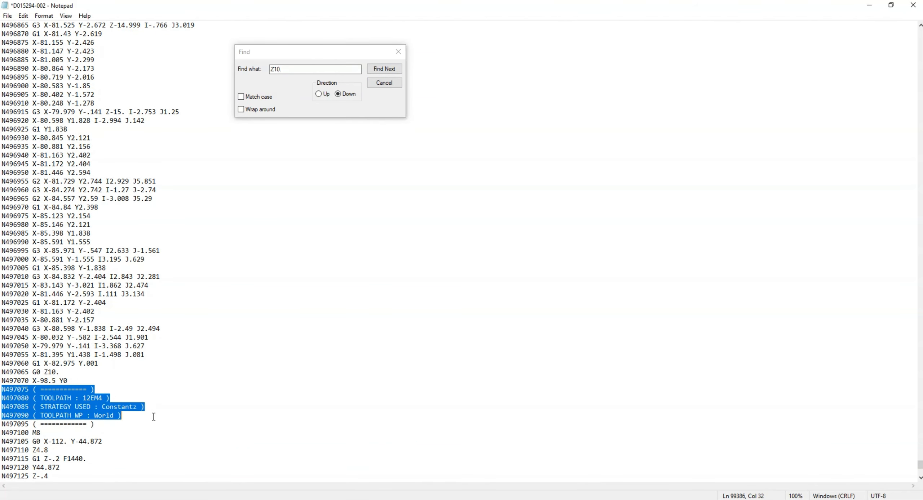
key(Delete)
Find the Z10. retract at N497615 and delete the toolpath comment block between N497620 and N497650.
click(382, 70)
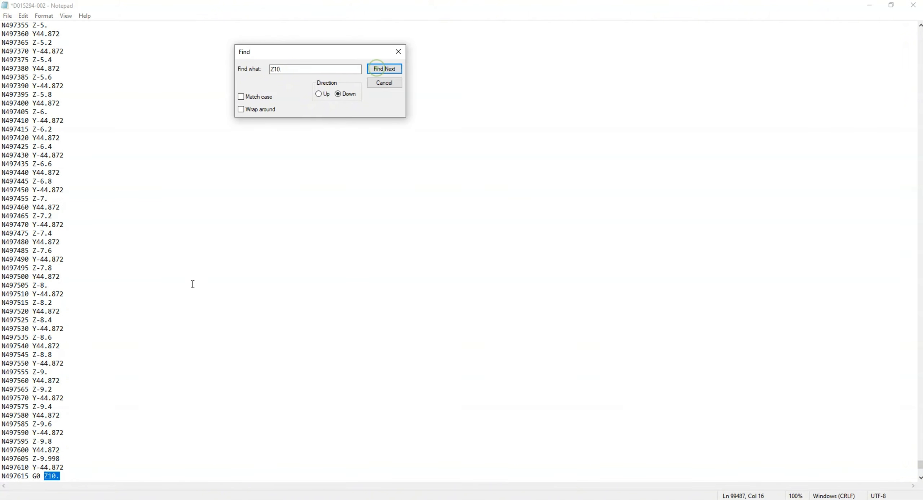
drag(2, 416, 172, 447)
key(Delete)
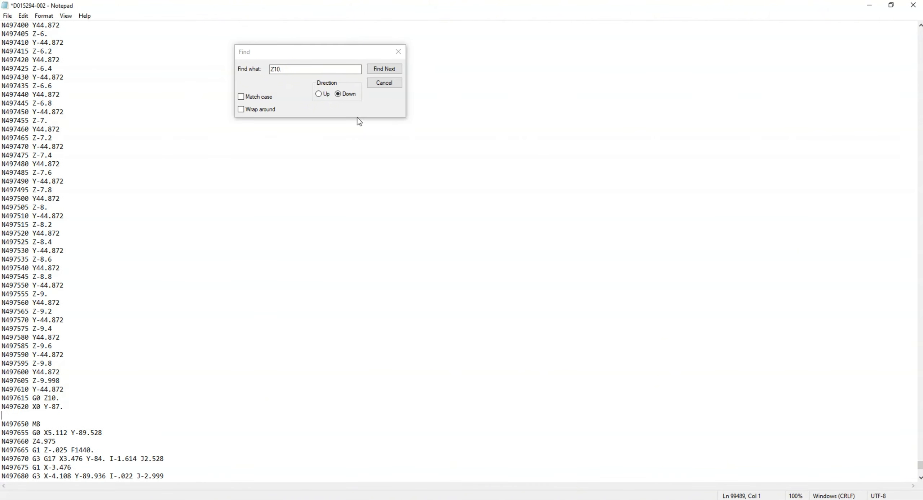
Search the remaining Z10. retracts through the T10 section to the end of the program, checking for leftover comments.
click(384, 70)
click(385, 69)
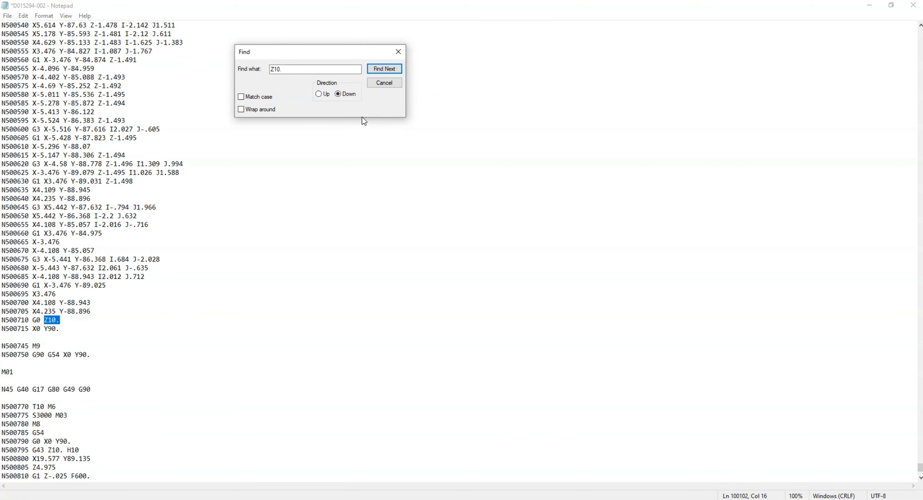
click(384, 69)
click(385, 69)
scroll(198, 325, down, 2)
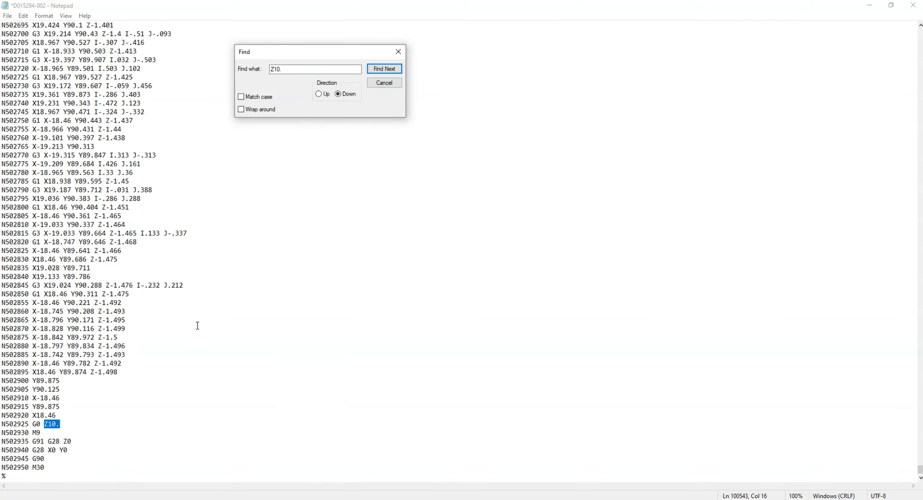
click(380, 69)
click(503, 235)
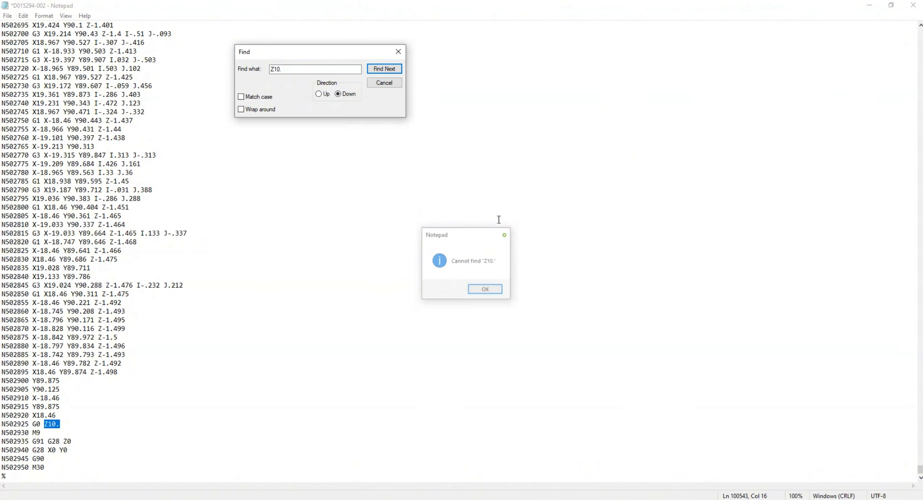
Close the search, save the edited D015294-002 program and close the file.
click(398, 53)
click(7, 16)
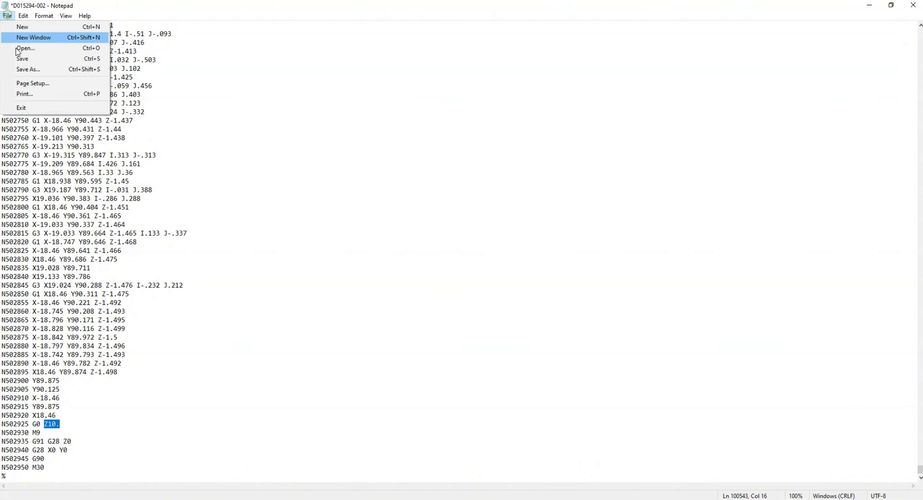
click(22, 58)
click(912, 5)
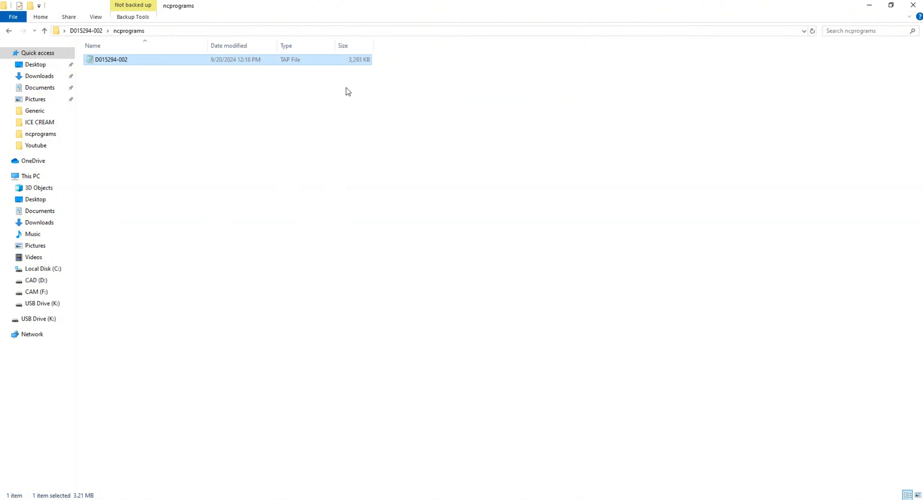